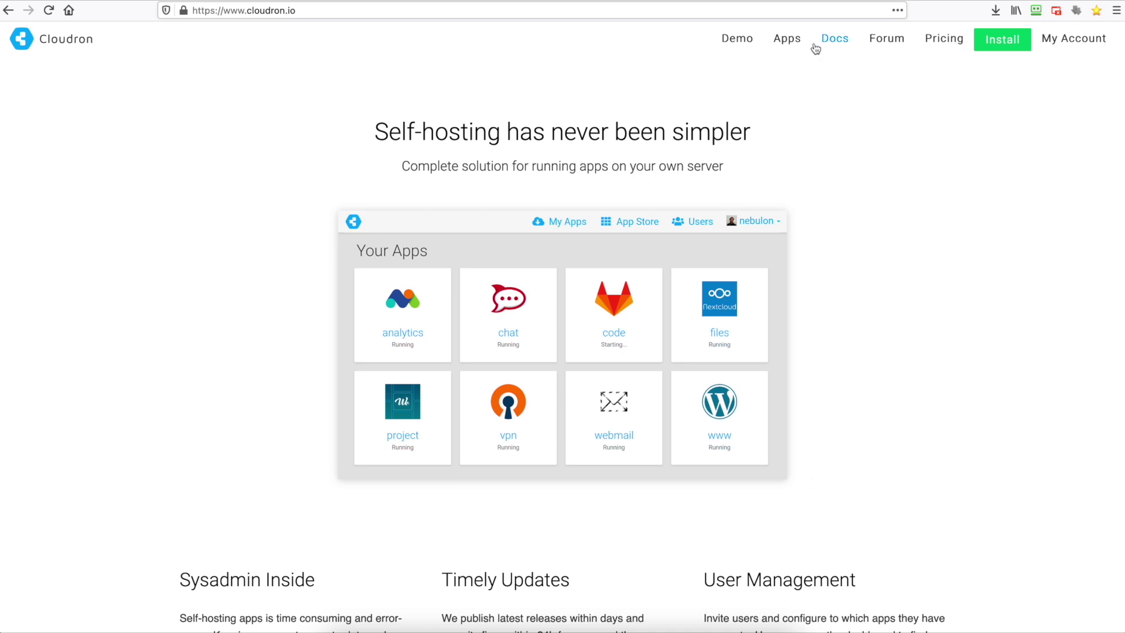
- Scroll through the Apps catalogue grid, then bring up the Free, Premium and Business pricing plans
left_click(786, 41)
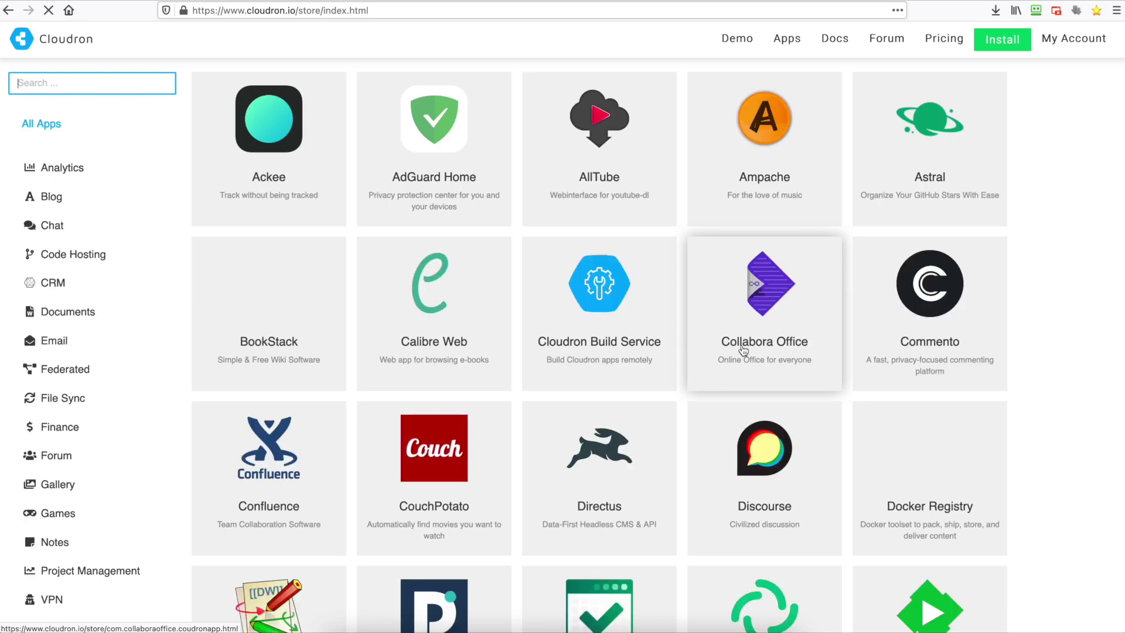
scroll(768, 340, "down", 3)
scroll(743, 351, "down", 4)
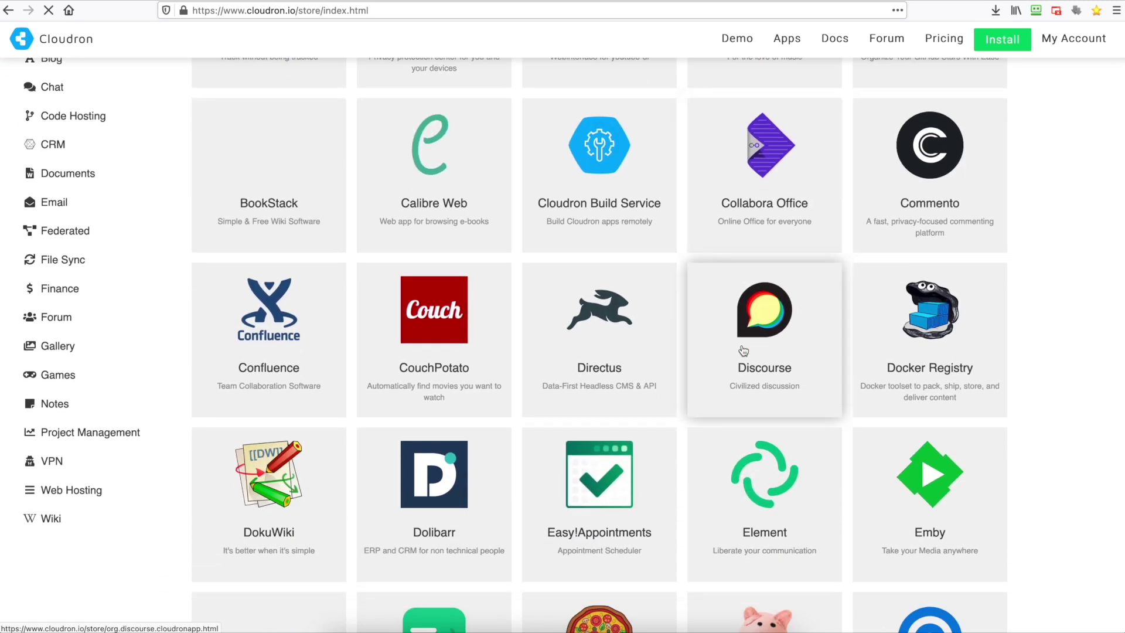
scroll(743, 350, "down", 6)
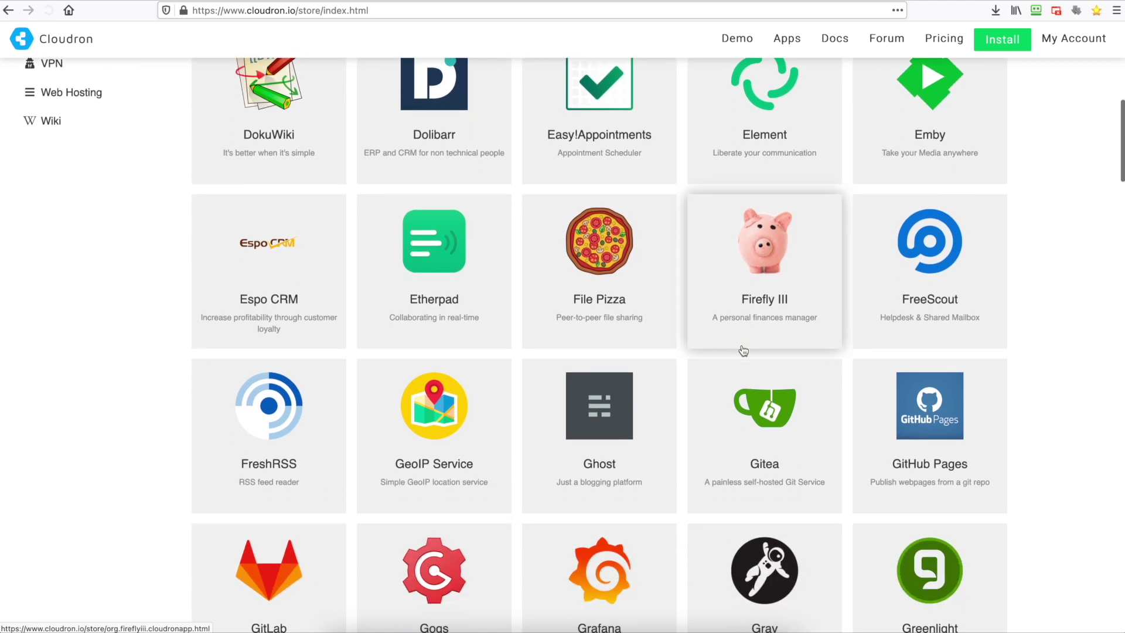
scroll(743, 351, "up", 13)
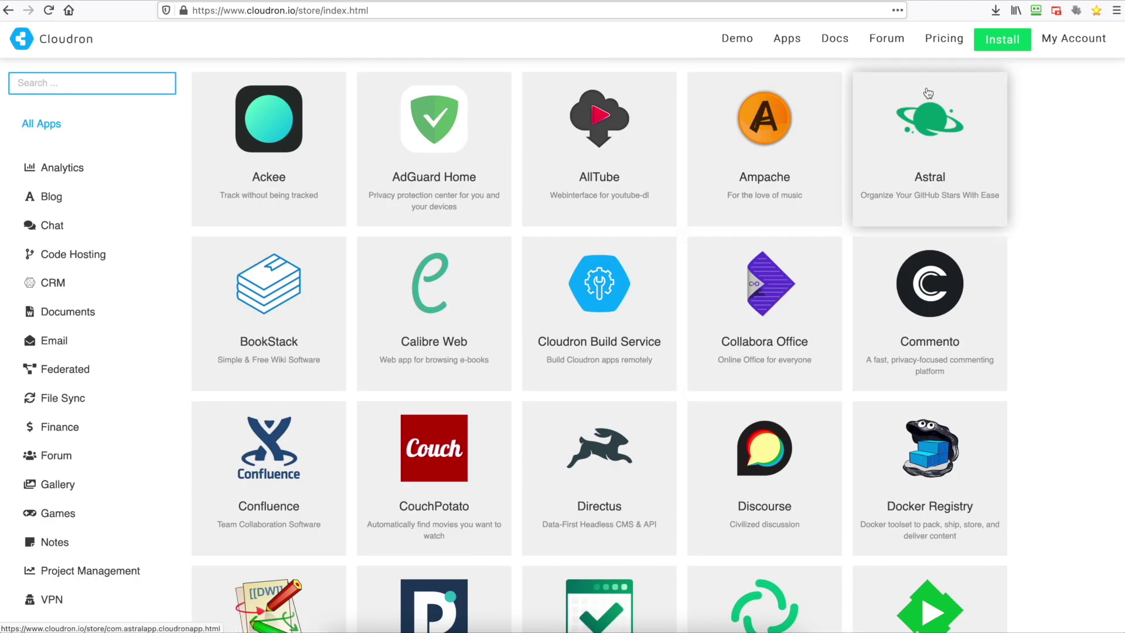
left_click(938, 43)
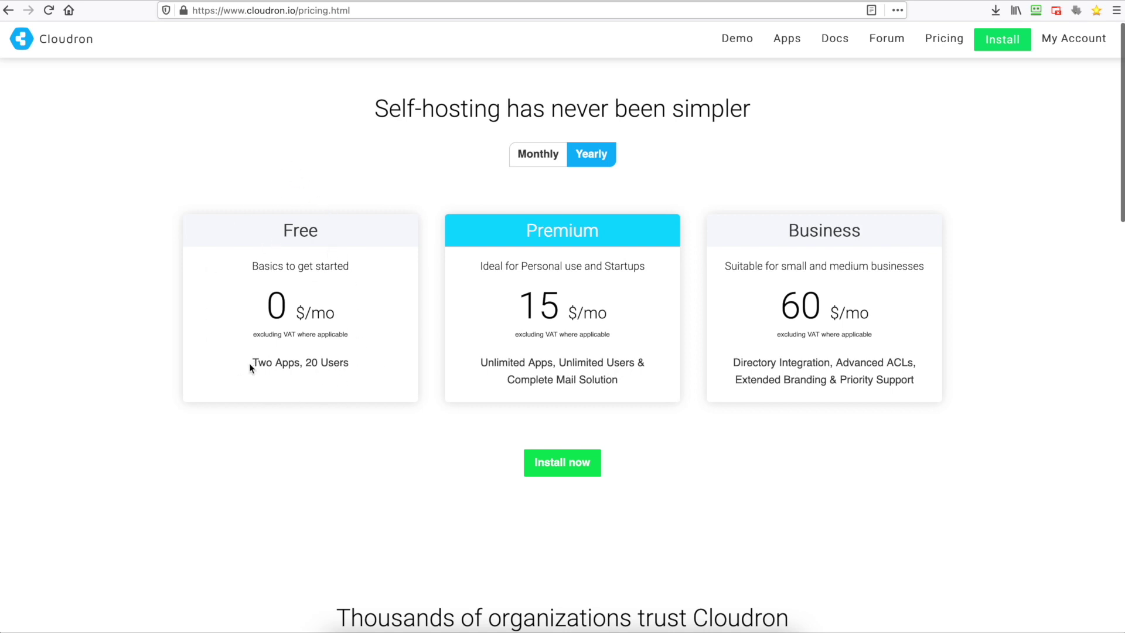
- Highlight the Free plan's app and user limits and the Premium plan's price to compare them
left_click_drag(249, 364, 314, 368)
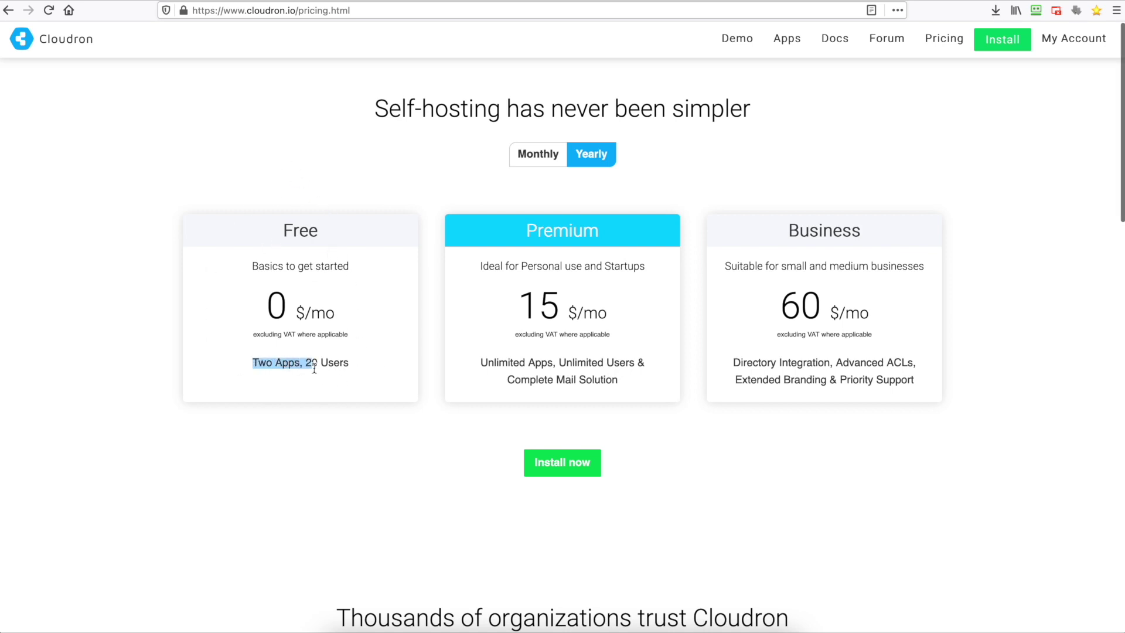
left_click(301, 413)
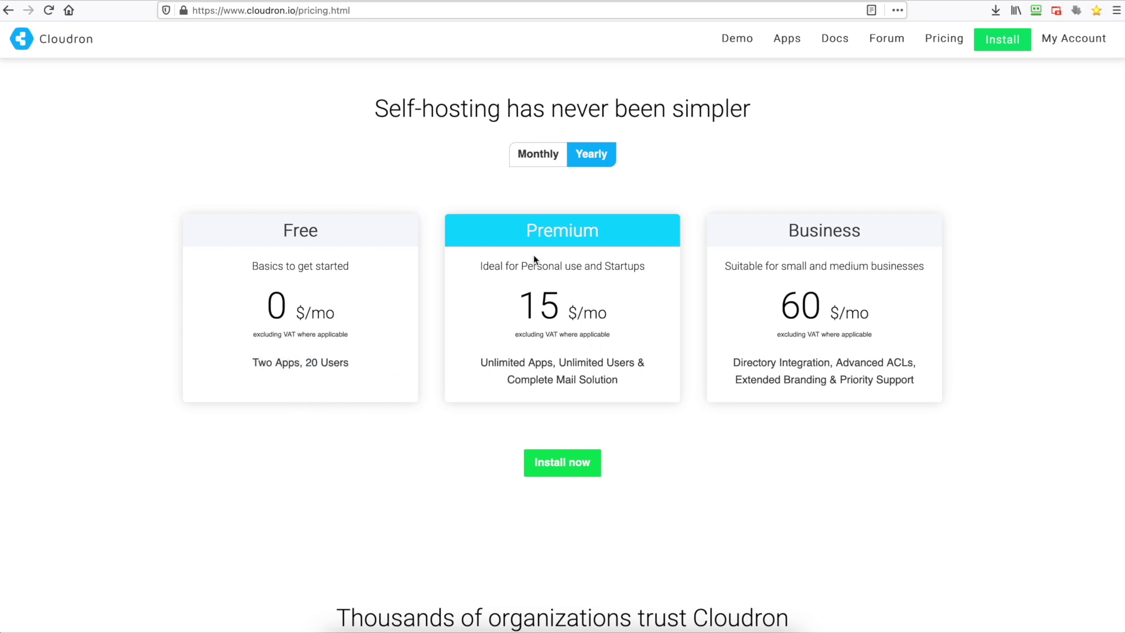
left_click_drag(531, 299, 569, 301)
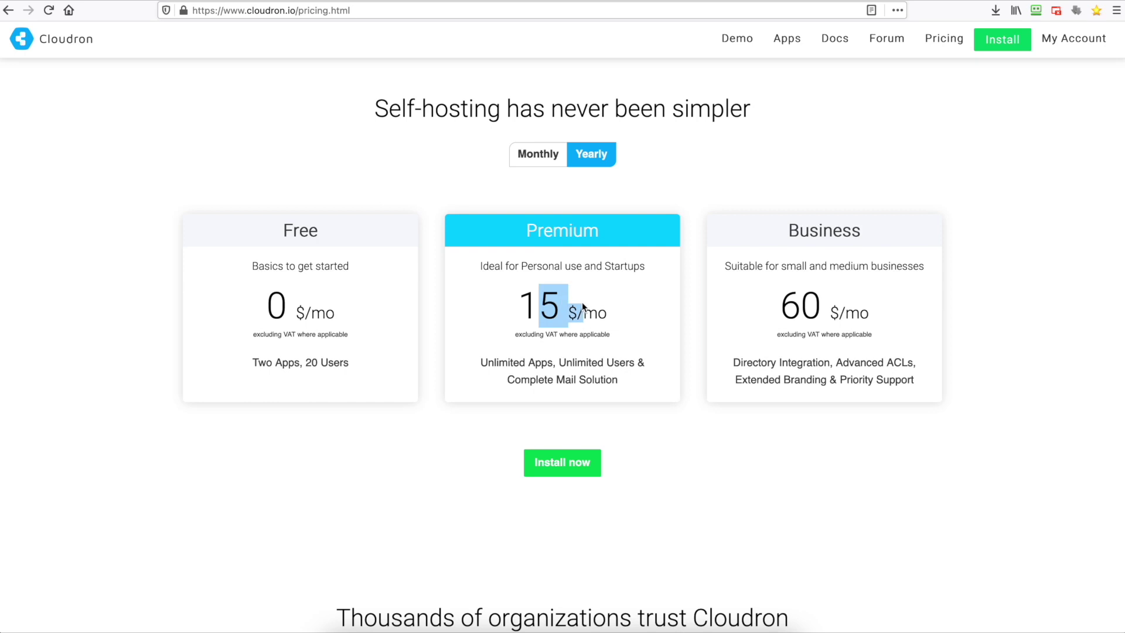
left_click(537, 304)
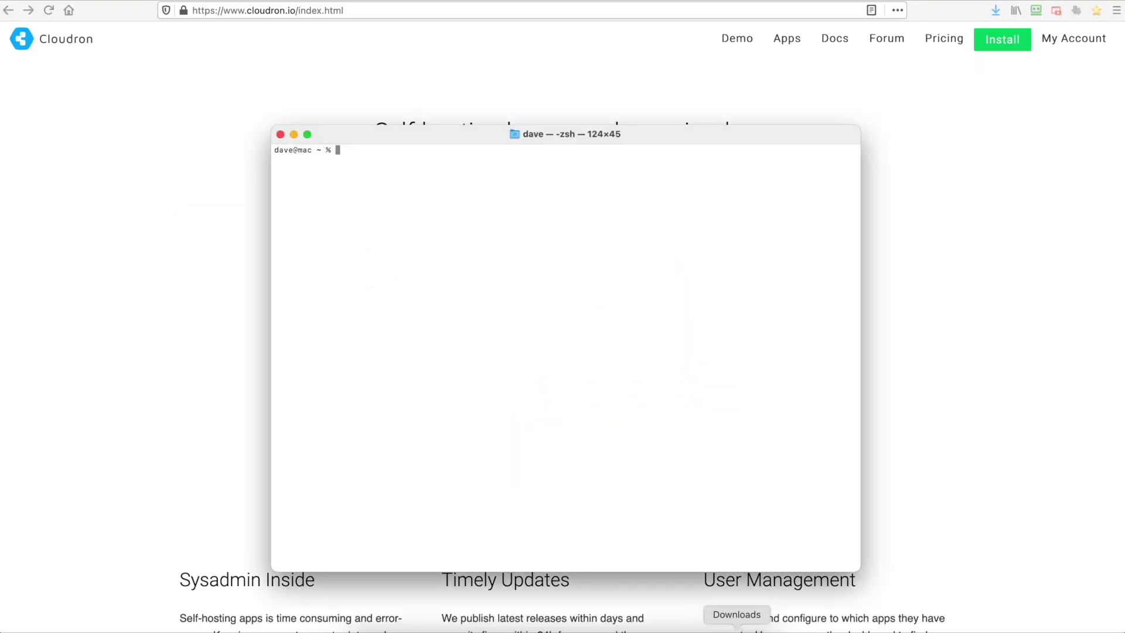
- SSH into 104.194.250.154 as root, accepting the host key and entering the root password
type("ssh root@104.194.250.154")
key("Return")
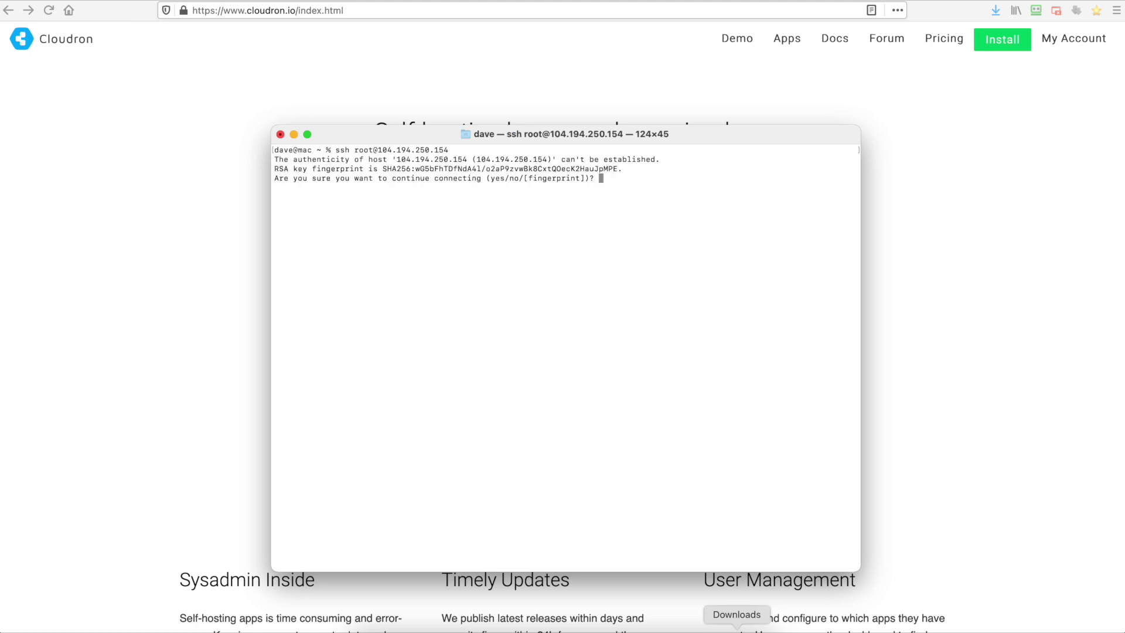
type("yes")
key("Return")
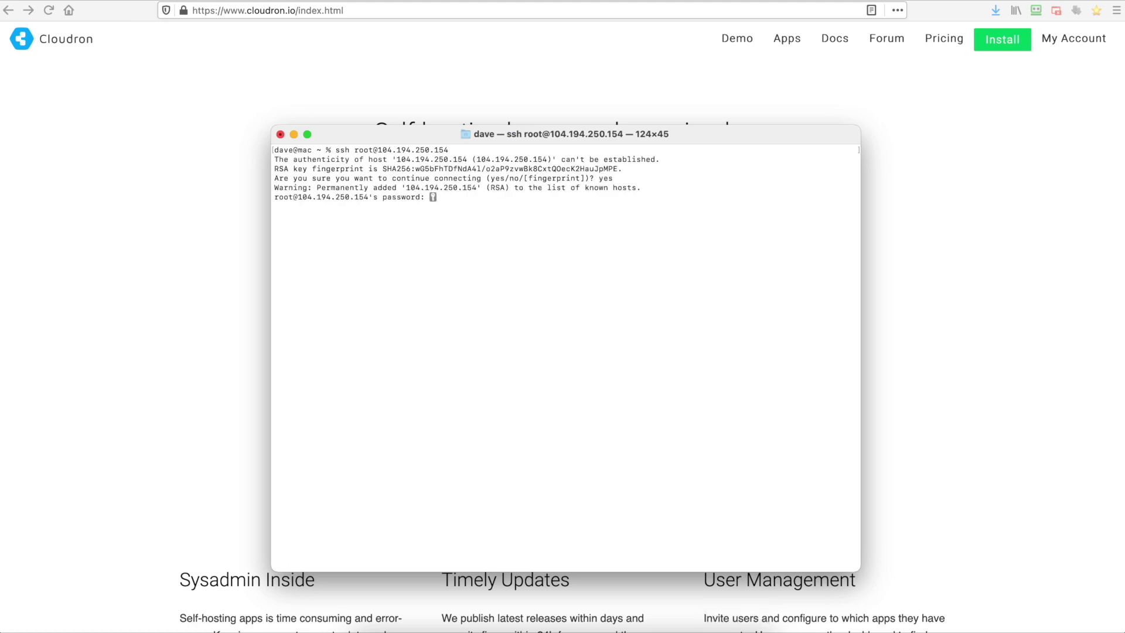
key("Return")
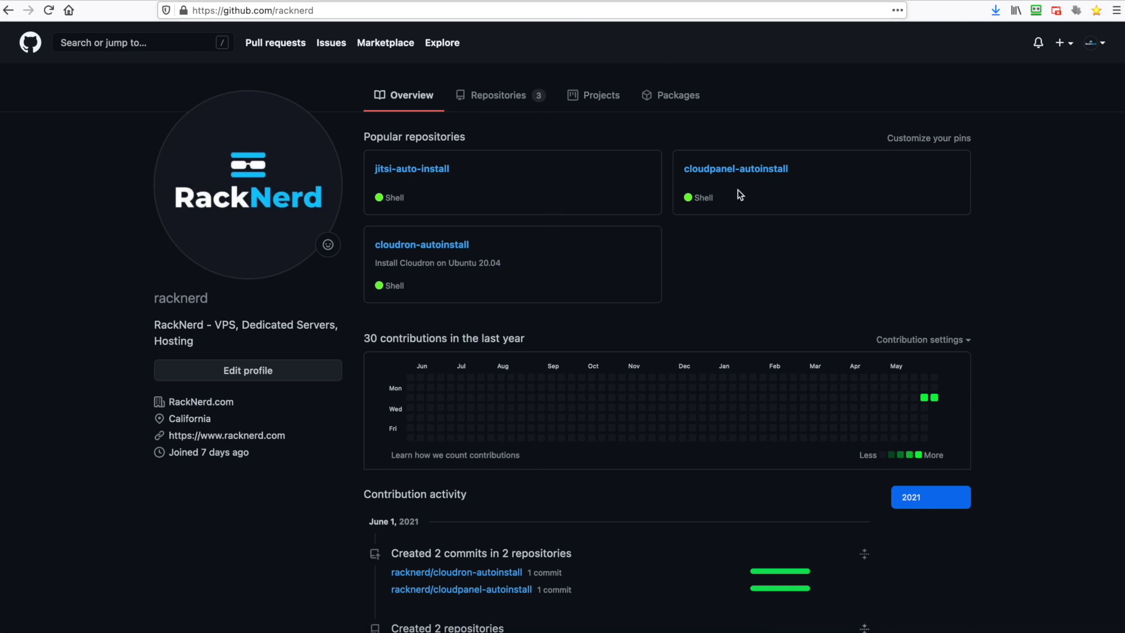
- Open install.sh in the cloudron-autoinstall repository and view it as raw text
left_click(441, 251)
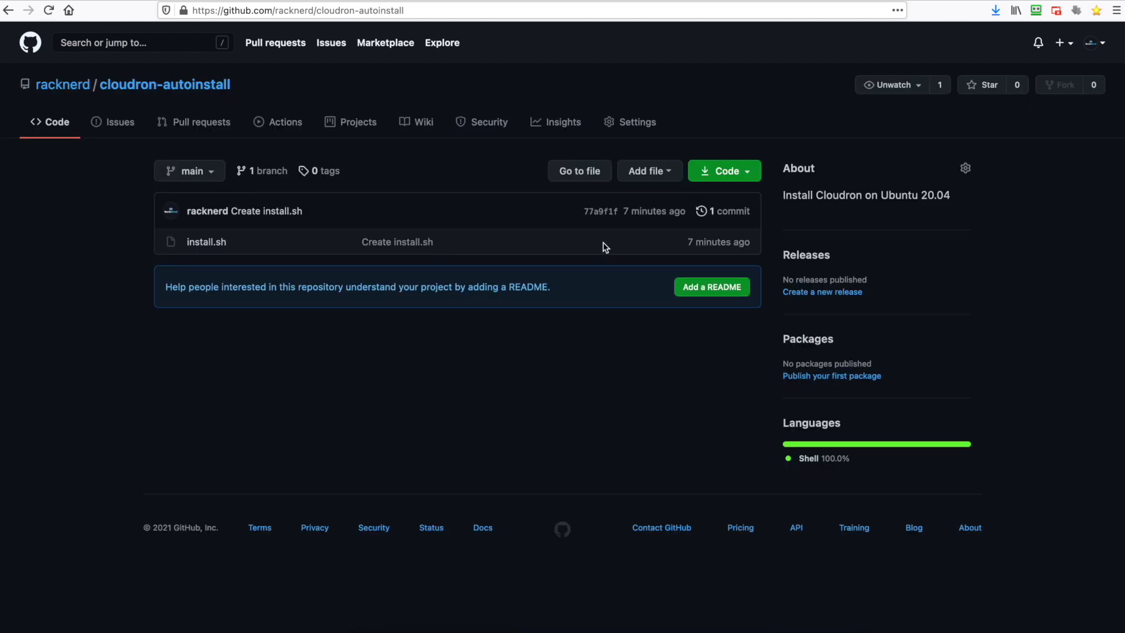
left_click(217, 244)
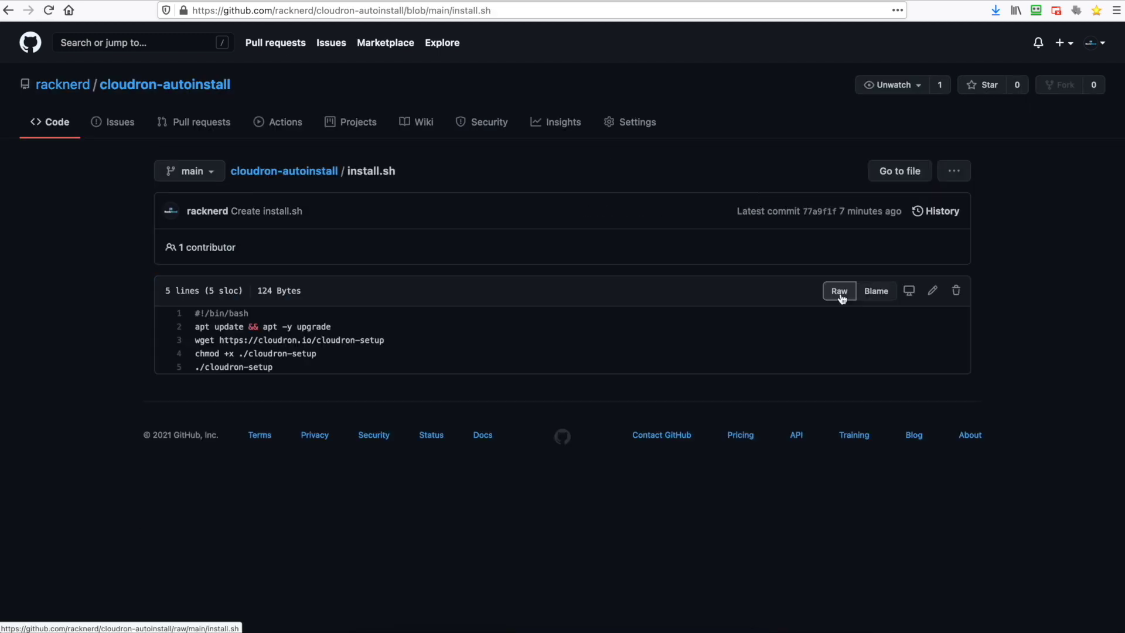
left_click(841, 291)
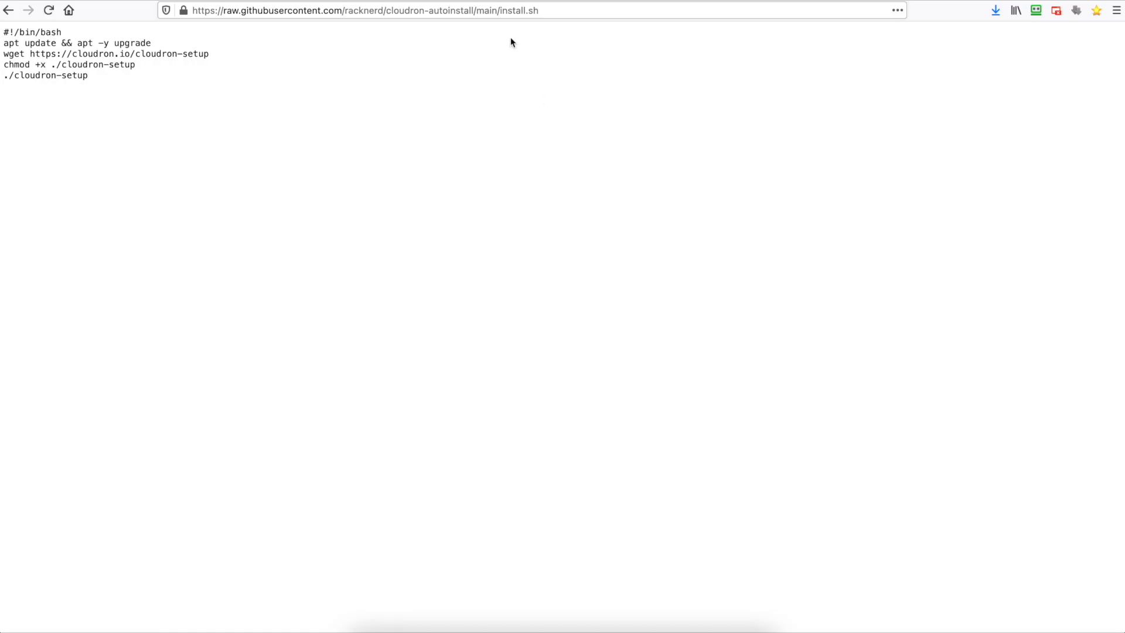
- Download install.sh onto the server with wget using the copied raw script URL
left_click(513, 12)
key("super+c")
key("super+Tab")
type("w")
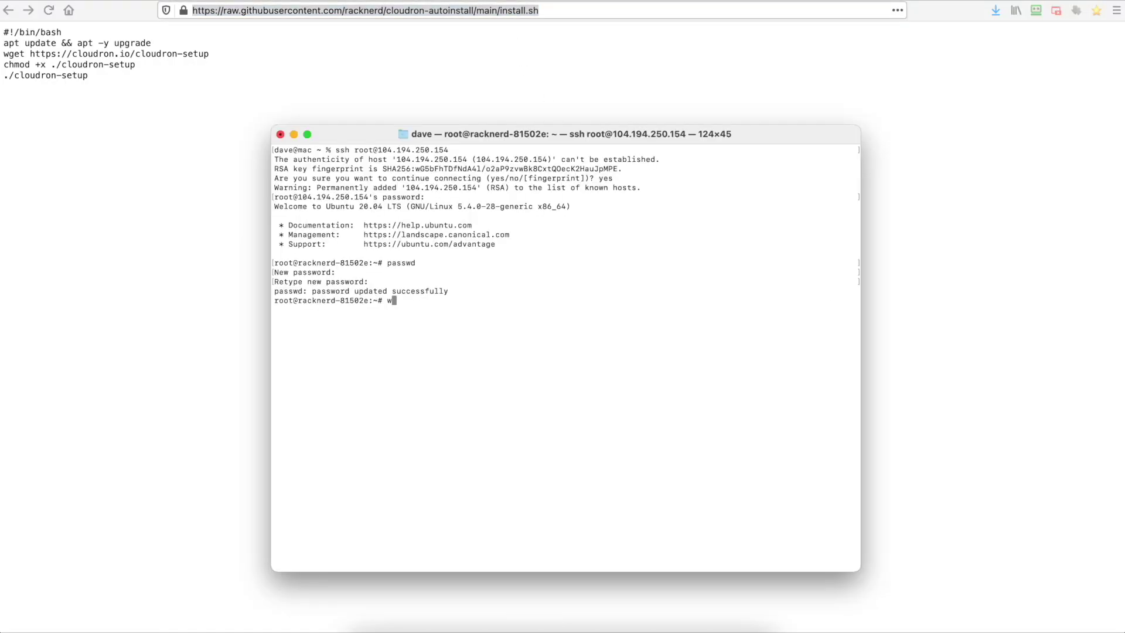
type("get")
key("super+v")
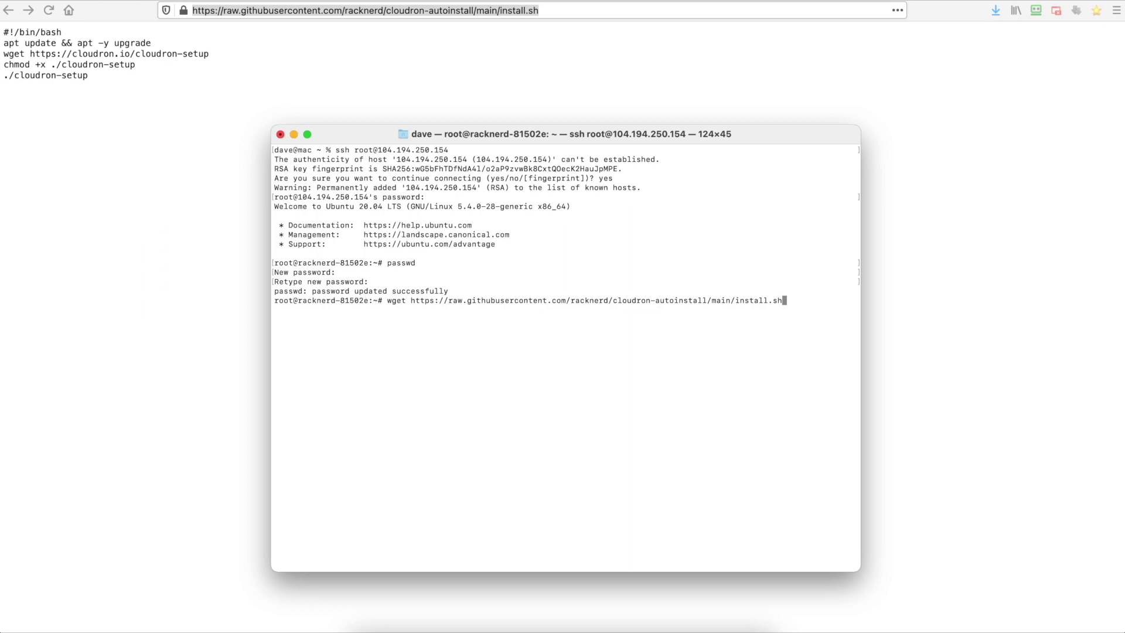
key("Return")
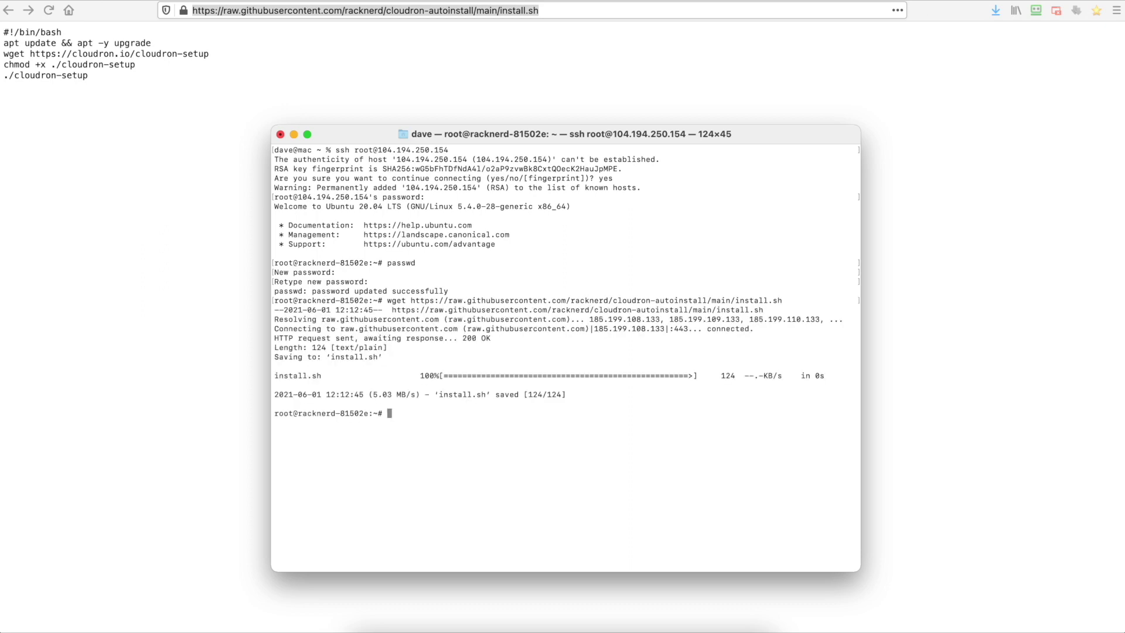
- Run bash install.sh on the server to install Cloudron
type("bash install.sh")
key("Return")
left_click_drag(366, 134, 364, 97)
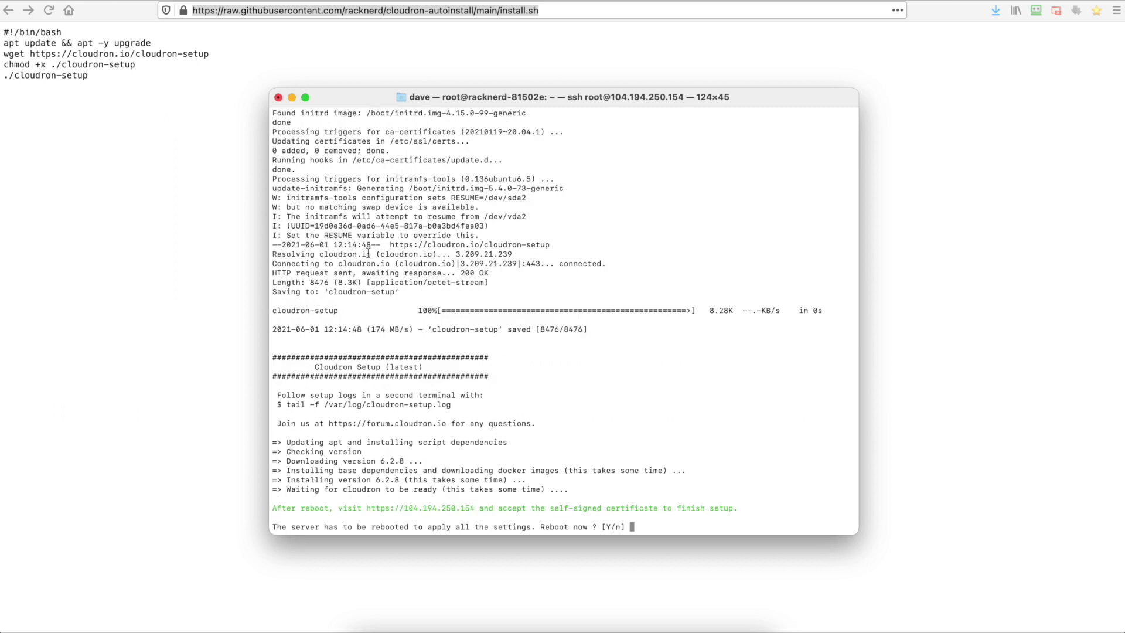
- Copy the server's setup address from the install output and answer y to reboot
double_click(381, 508)
right_click(381, 508)
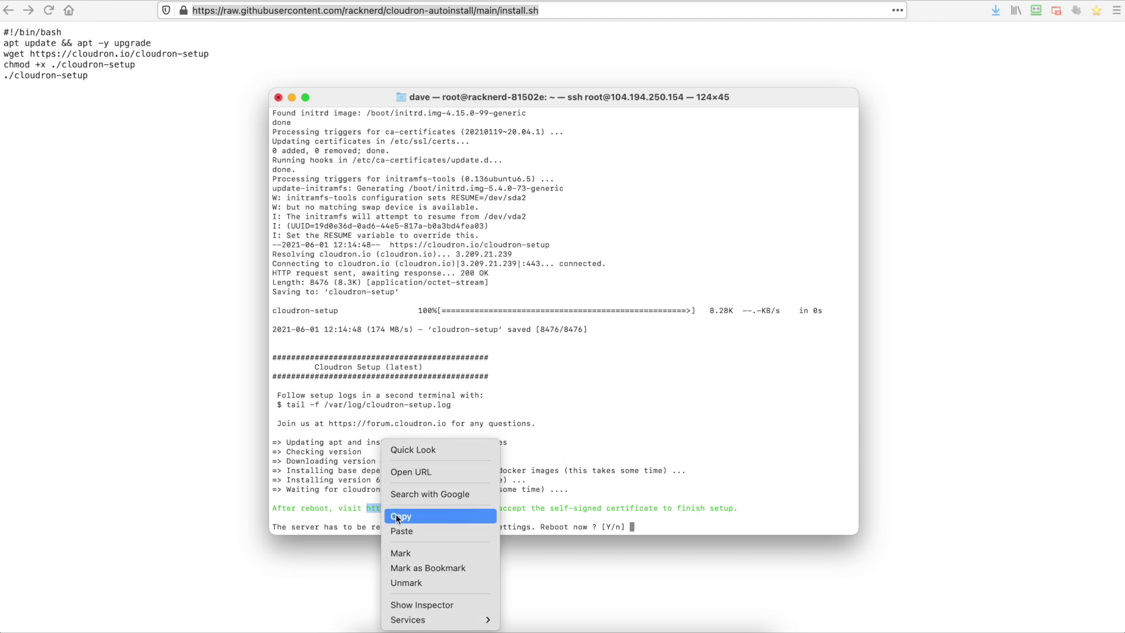
left_click(404, 513)
left_click(500, 500)
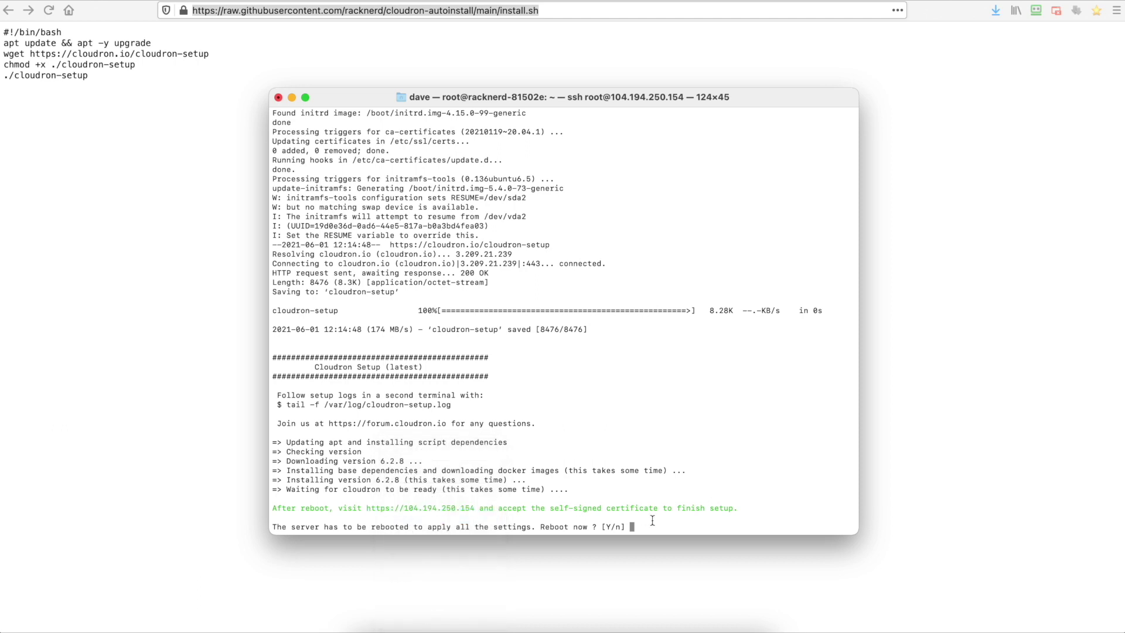
type("y")
key("Return")
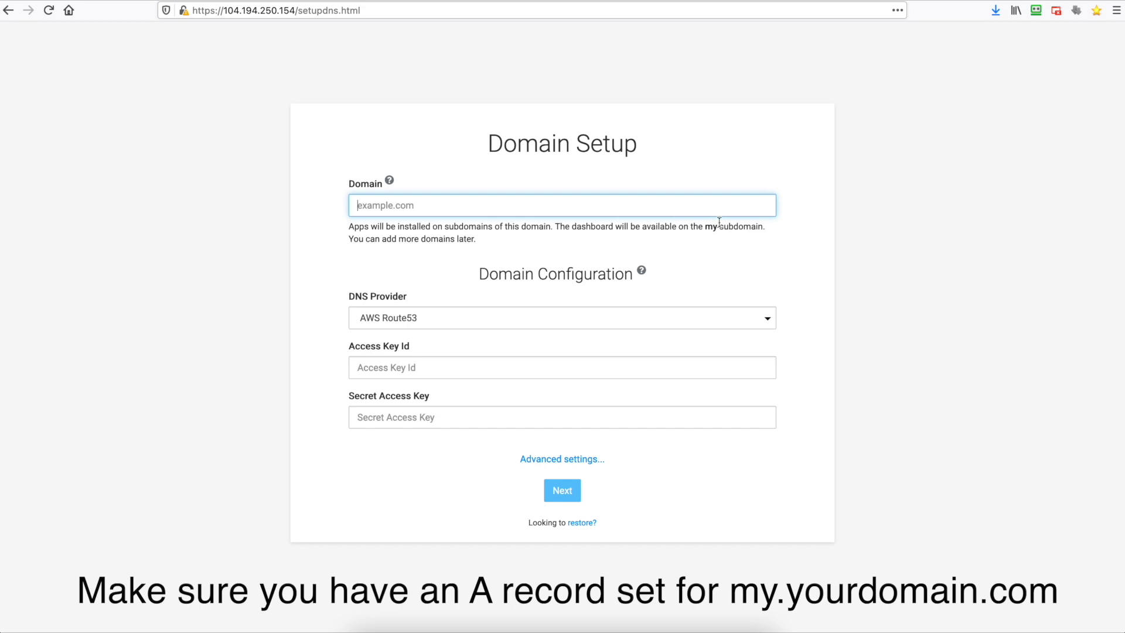
- Enter racknerddemo.com as the domain, choose the No-op (development) DNS provider, and submit
left_click_drag(706, 225, 714, 226)
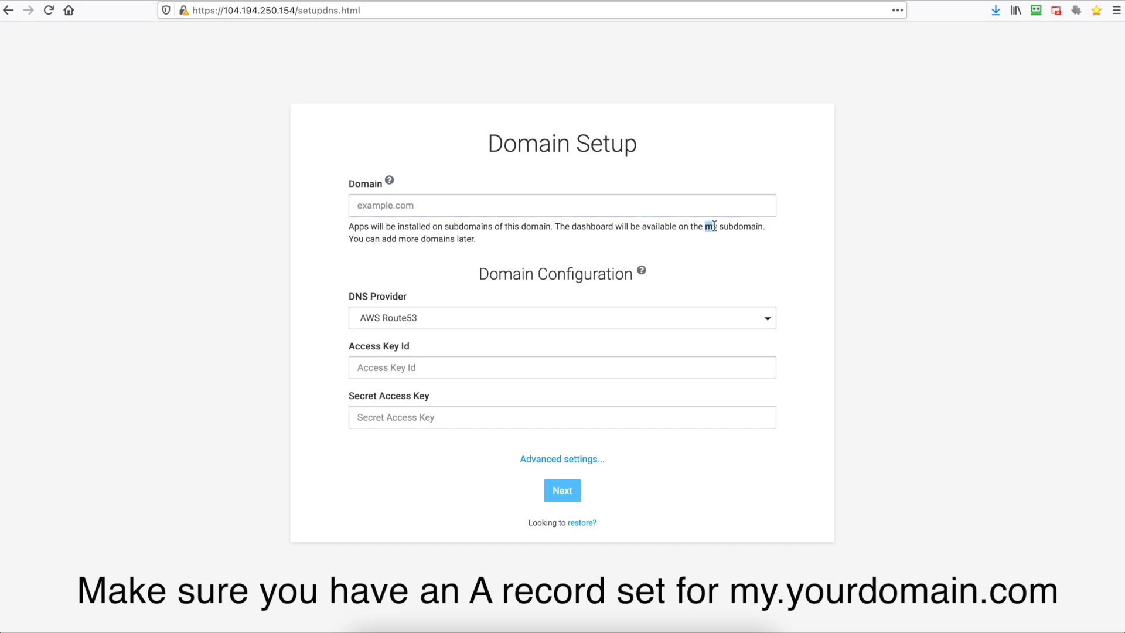
left_click(564, 201)
type("racknerd.")
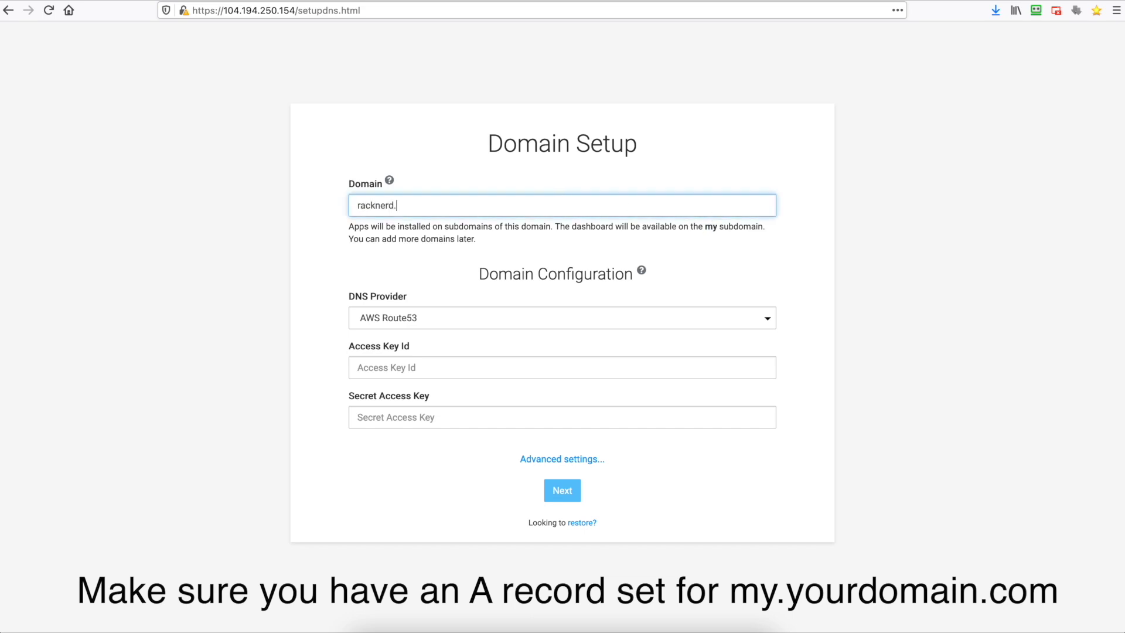
key("BackSpace")
type("demo.com")
left_click(595, 314)
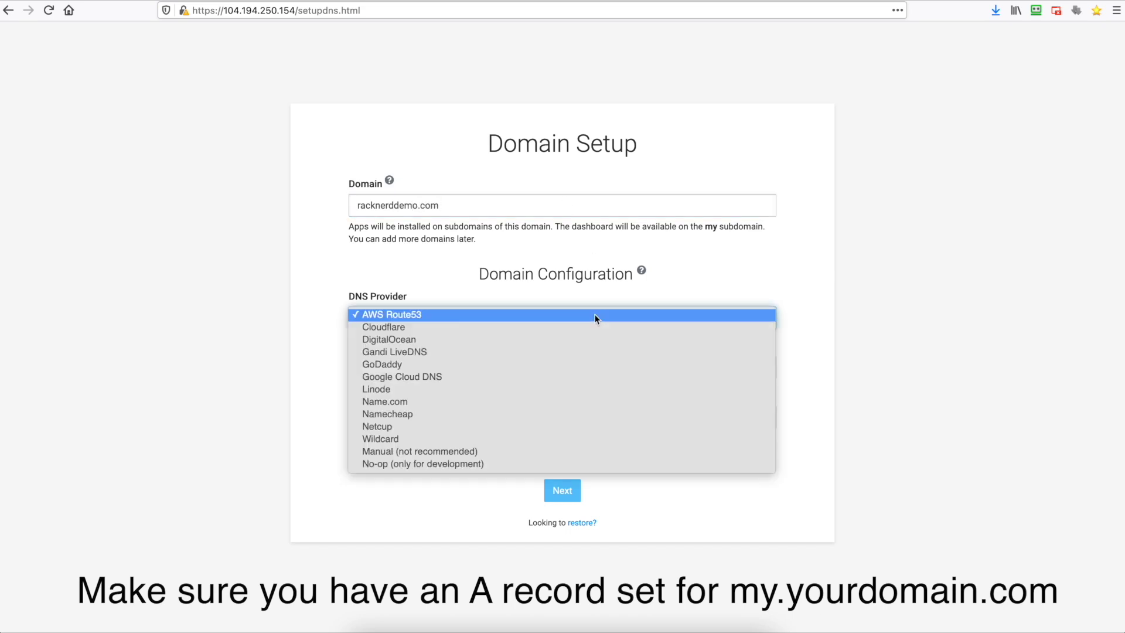
left_click(567, 464)
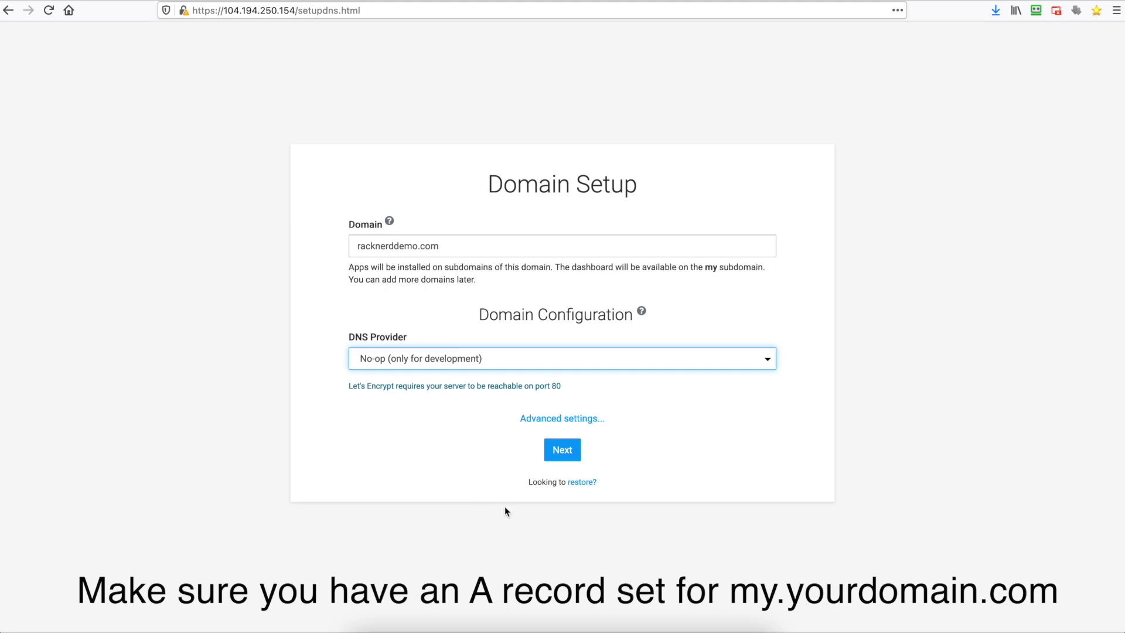
left_click(562, 456)
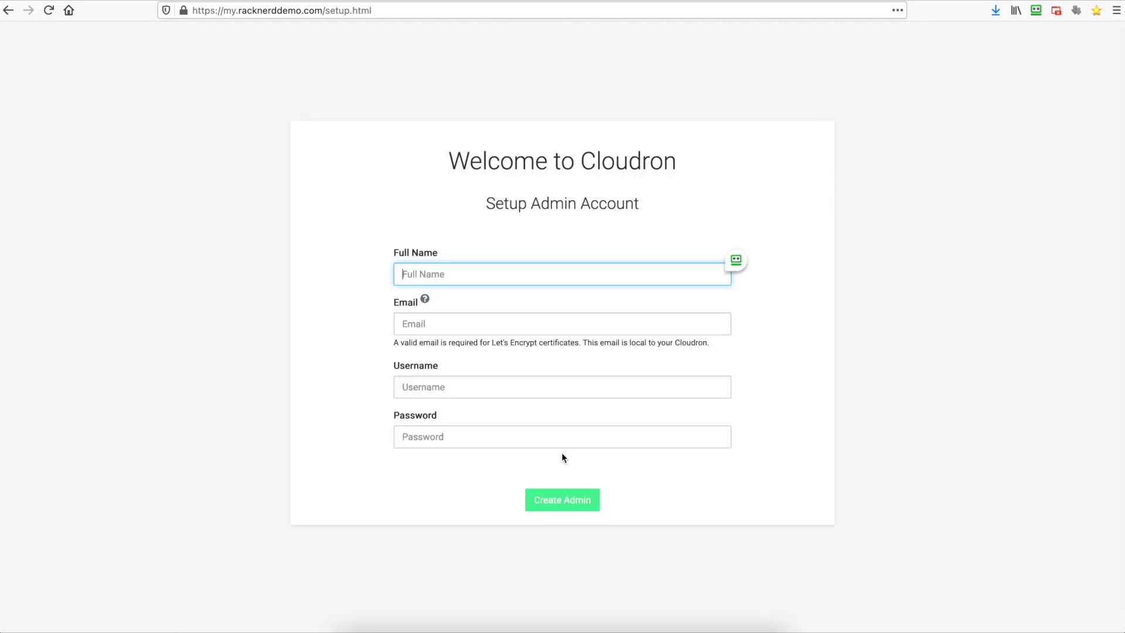
- Fill in the admin's full name, e-mail, username and password, then create the admin account
type("Dave")
left_click(511, 329)
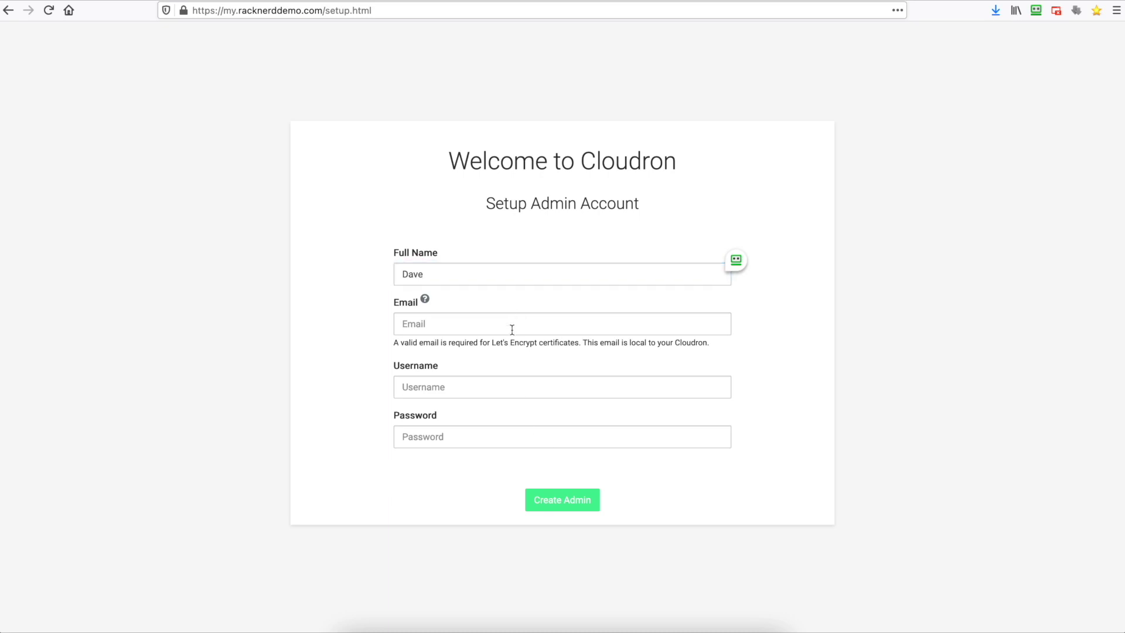
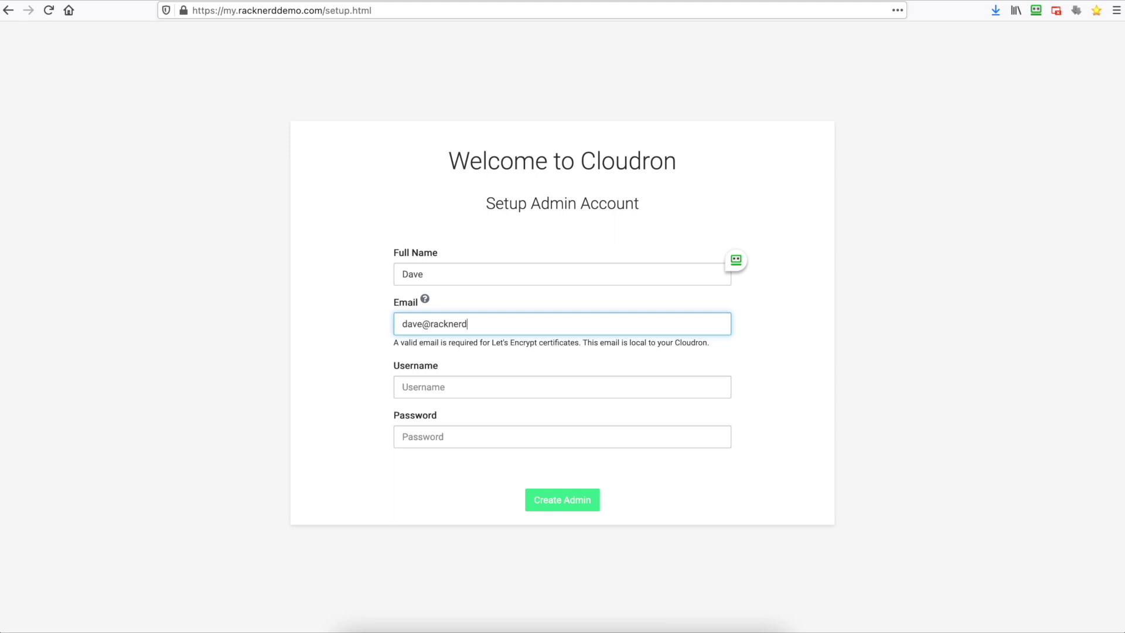
left_click(520, 379)
type("dave")
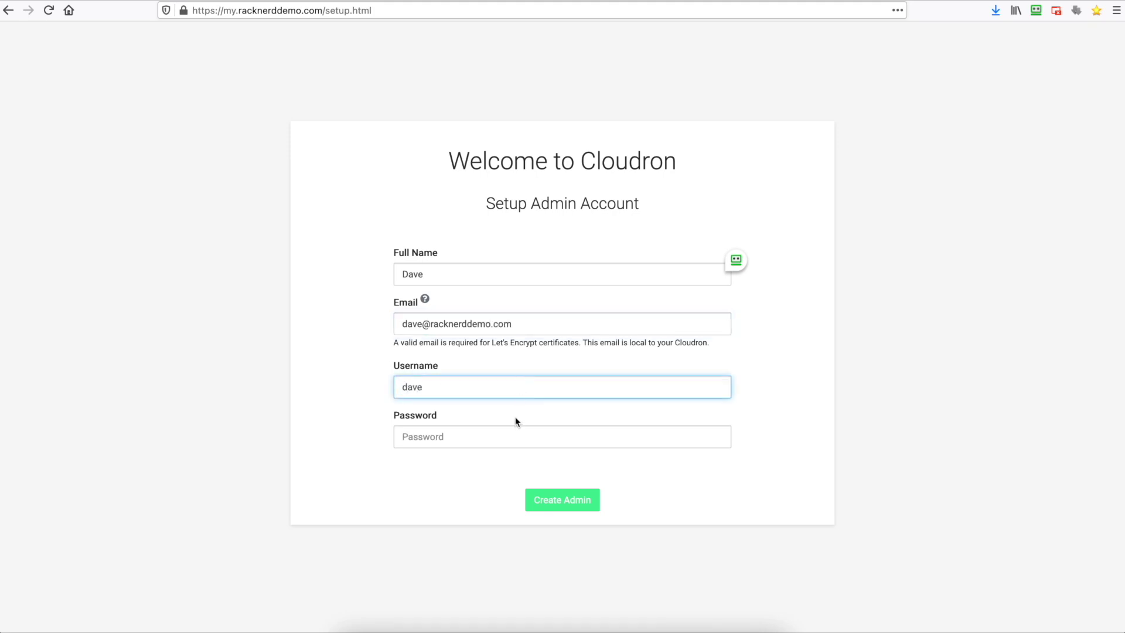
left_click(512, 434)
key("BackSpace")
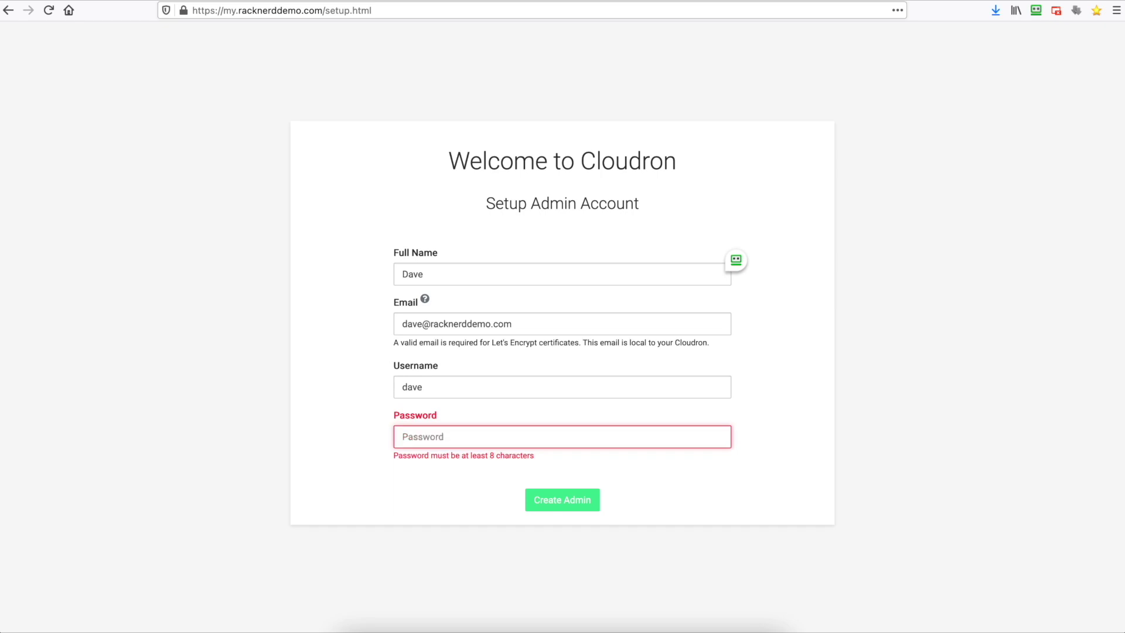
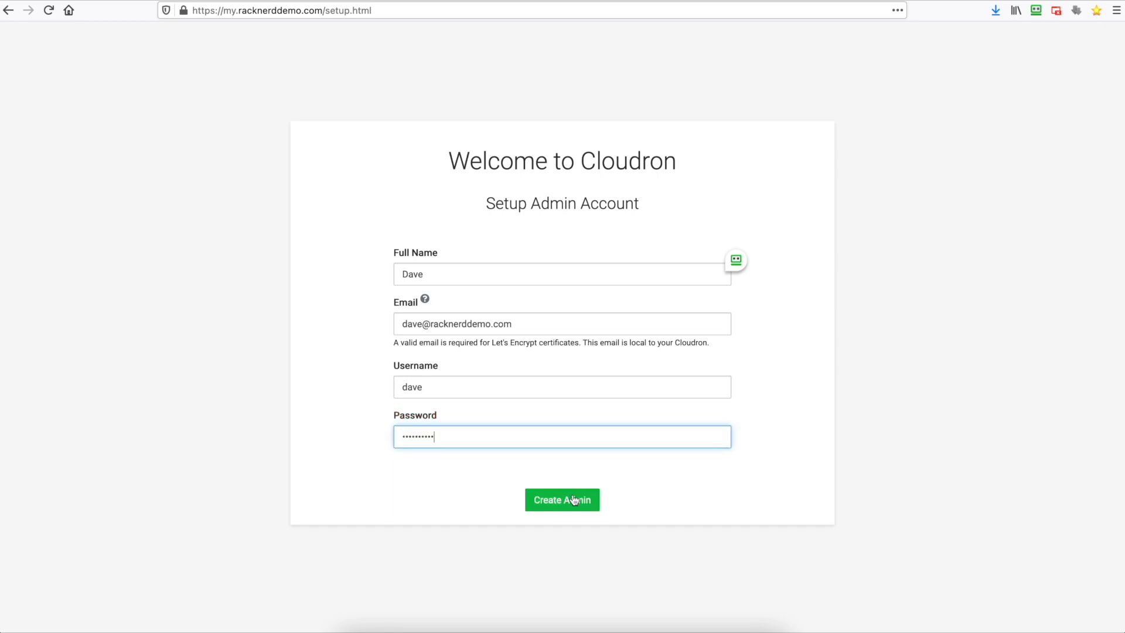
left_click(572, 495)
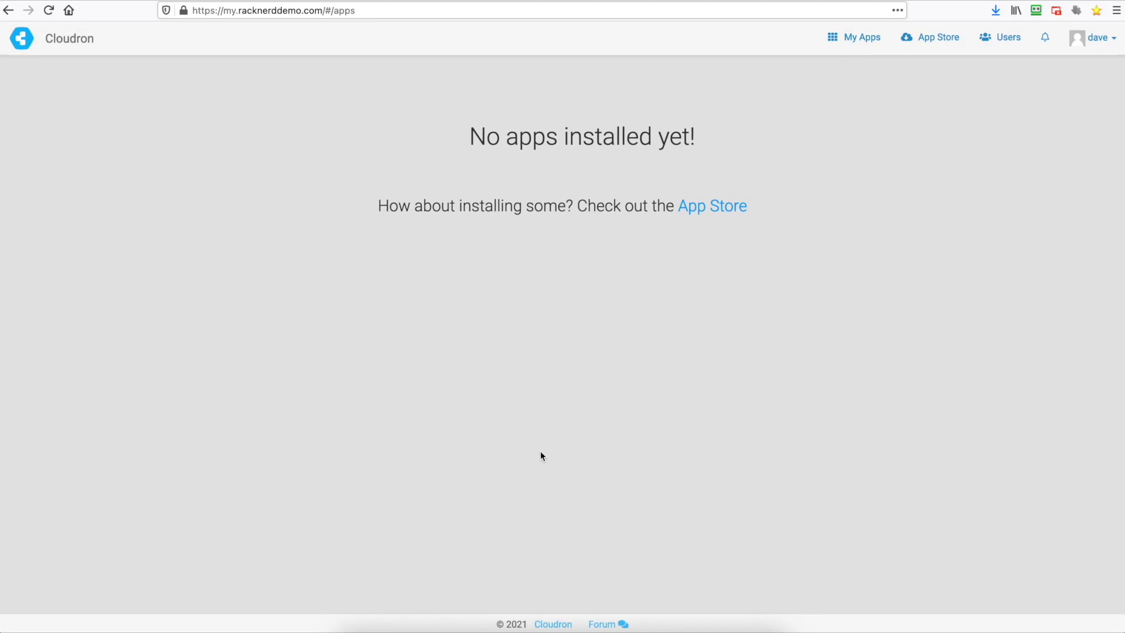
- Register a Cloudron.io account with an e-mail and password, Personal use, and the license accepted
left_click(935, 41)
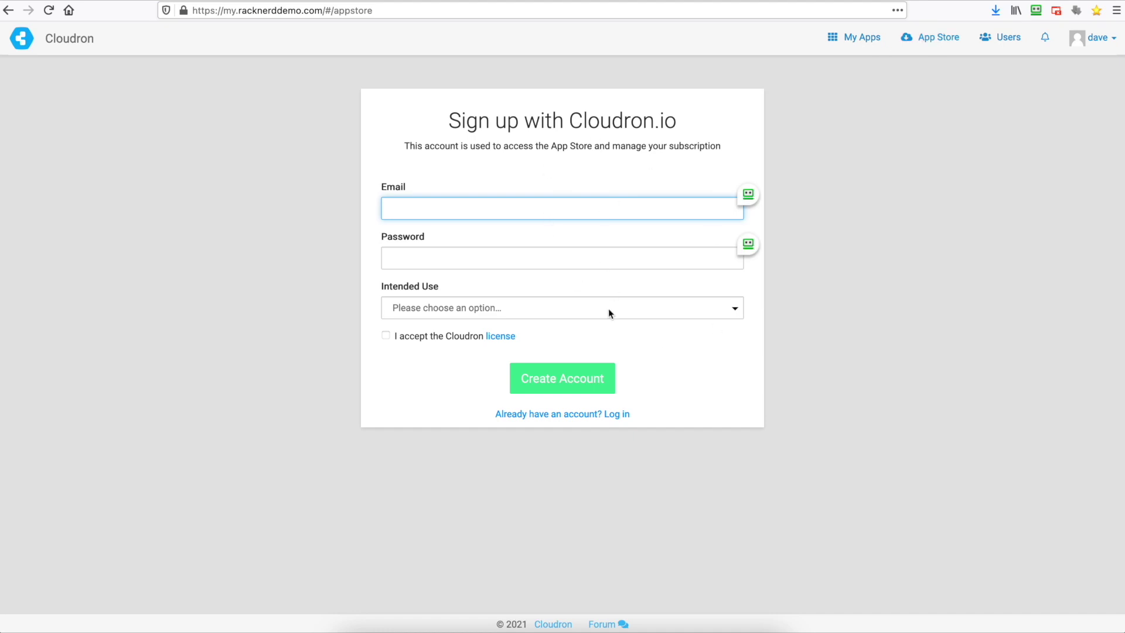
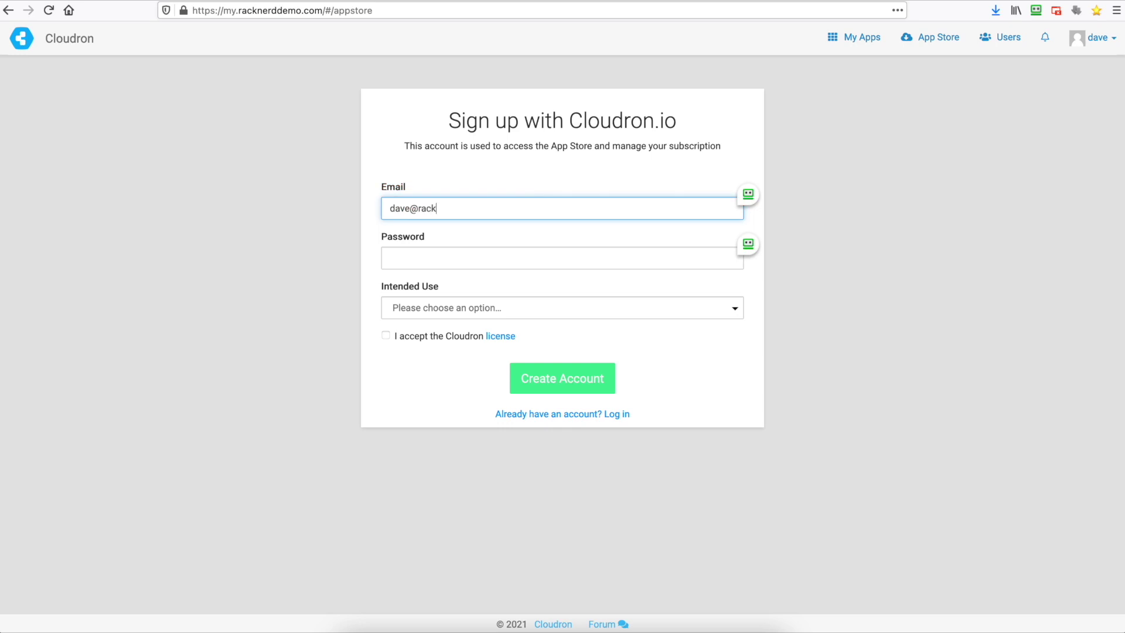
key("Tab")
type("•••••")
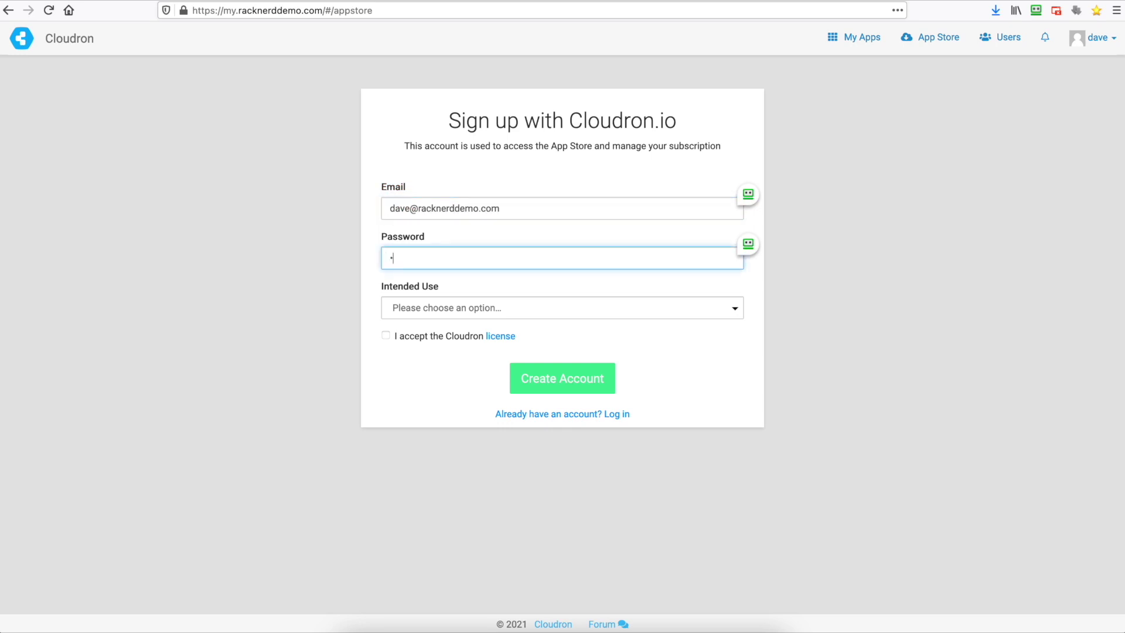
type("•••••")
left_click(562, 308)
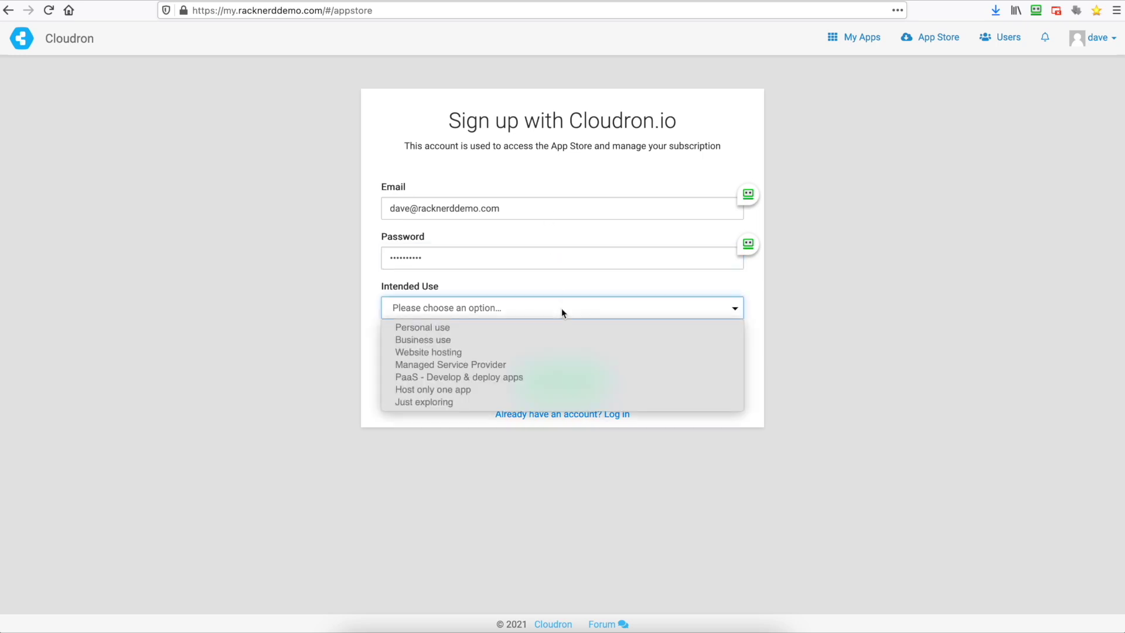
left_click(533, 328)
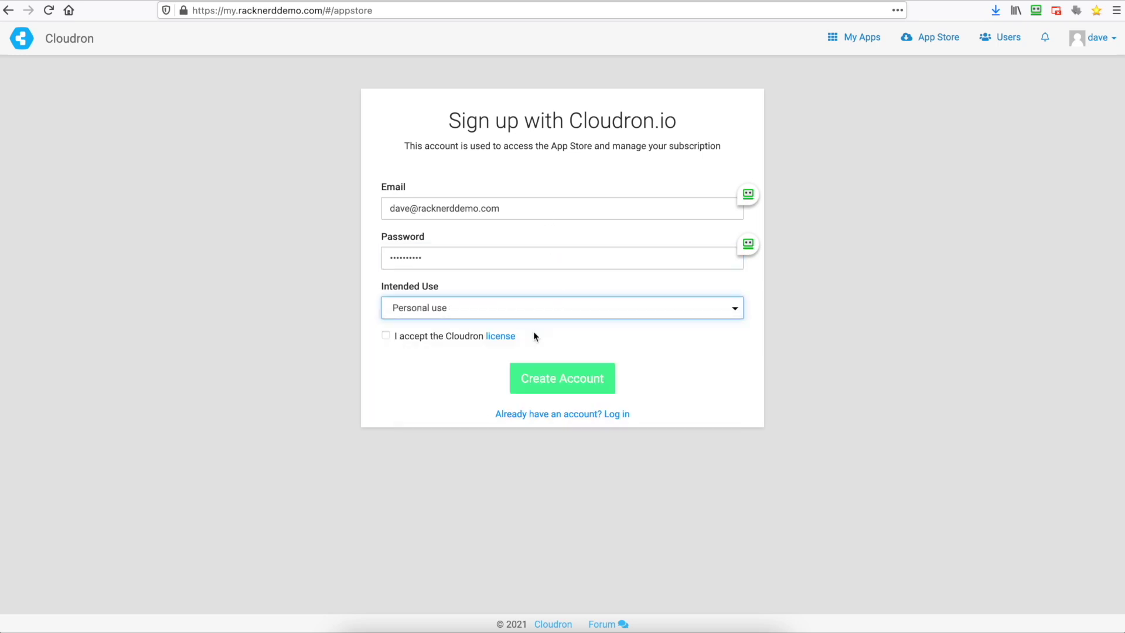
left_click(387, 338)
left_click(537, 384)
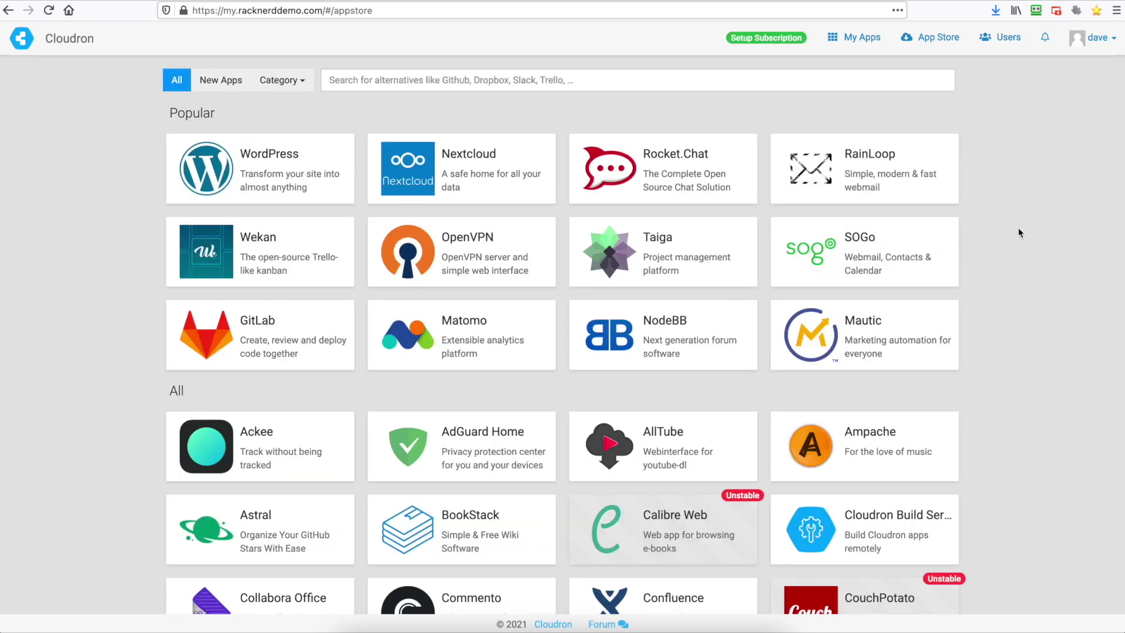
- Install Surfer from the App Store at the files subdomain, allowing all users
scroll(459, 246, "down", 8)
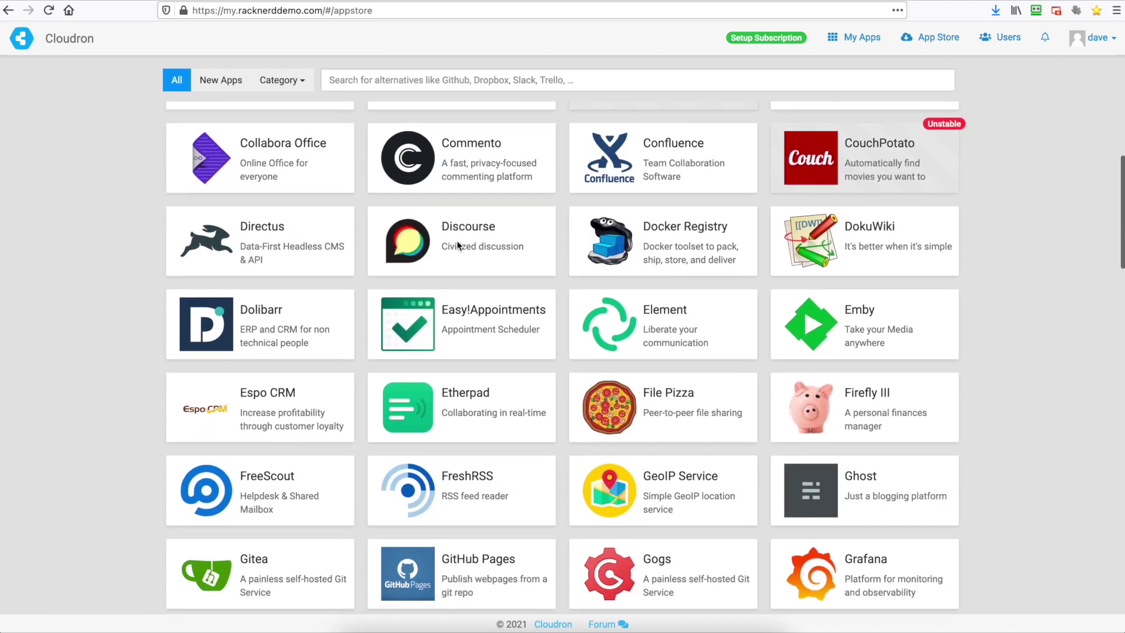
scroll(459, 246, "down", 3)
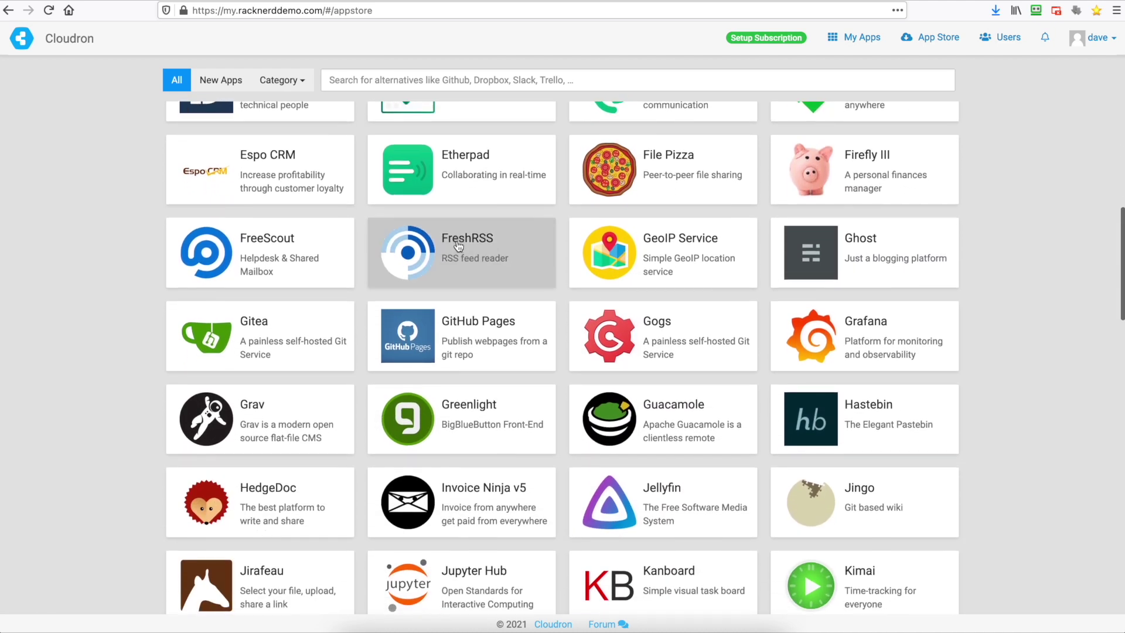
scroll(459, 247, "down", 2)
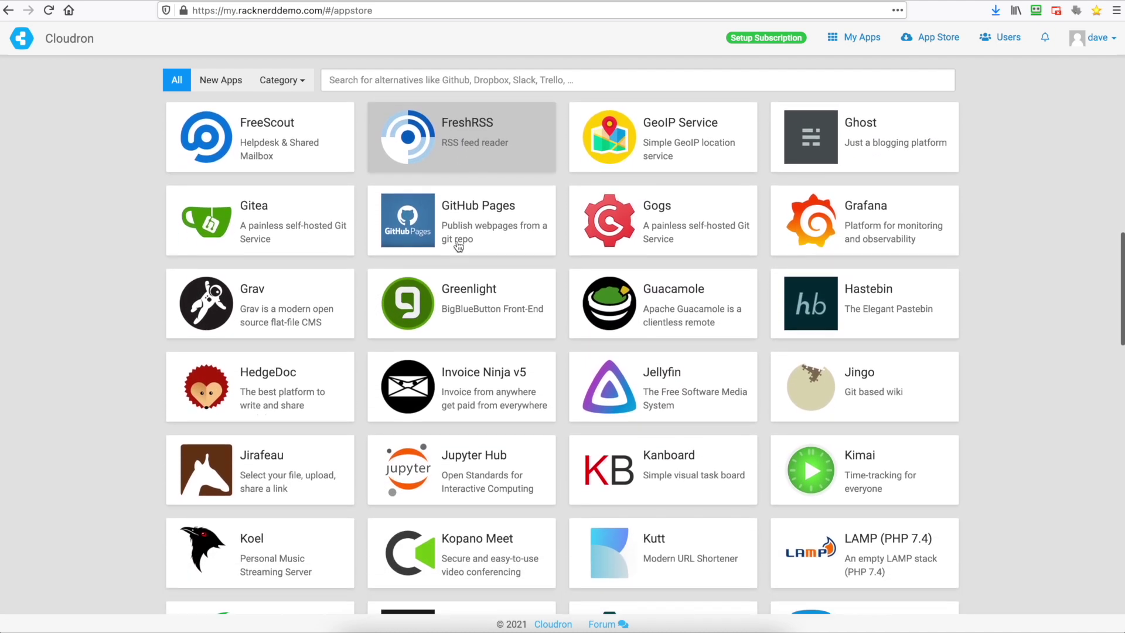
left_click(489, 257)
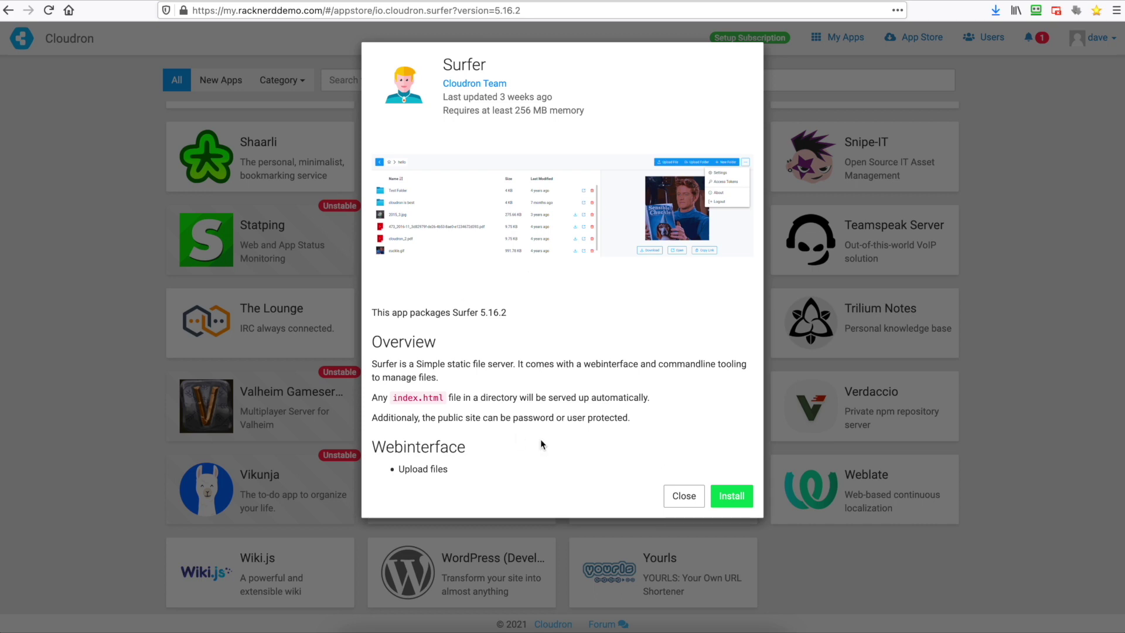
left_click(729, 494)
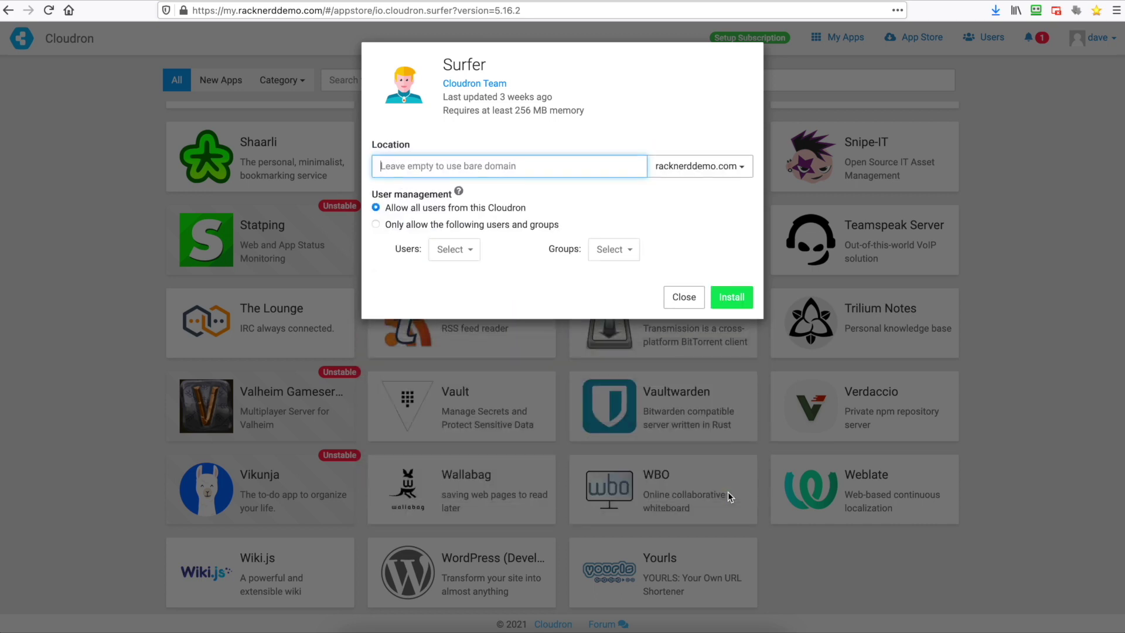
type("files")
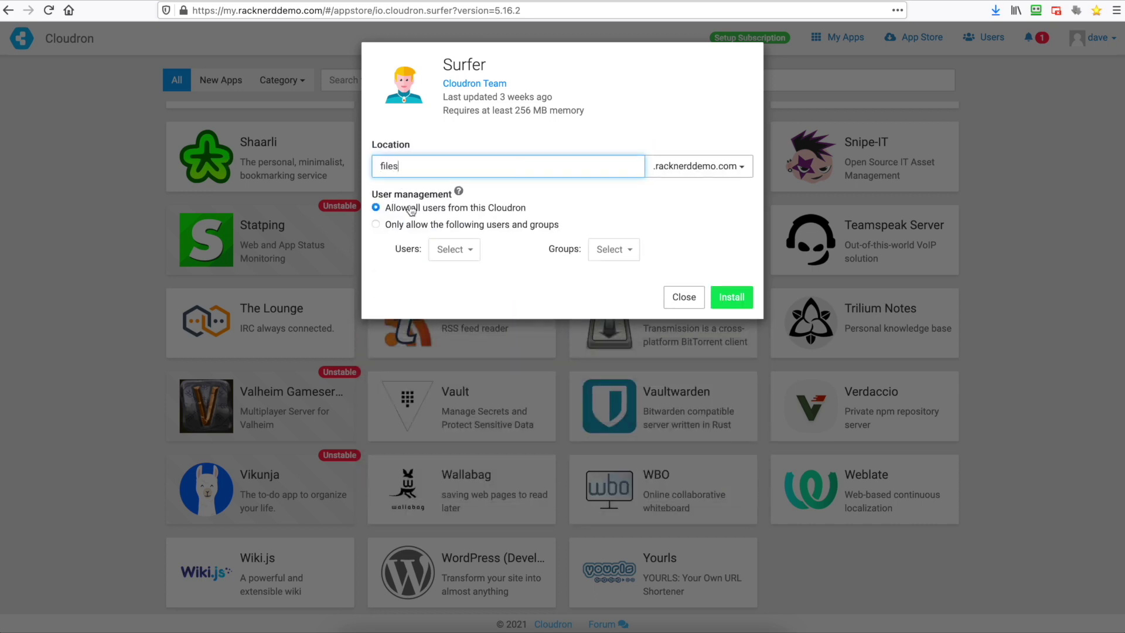
left_click(734, 297)
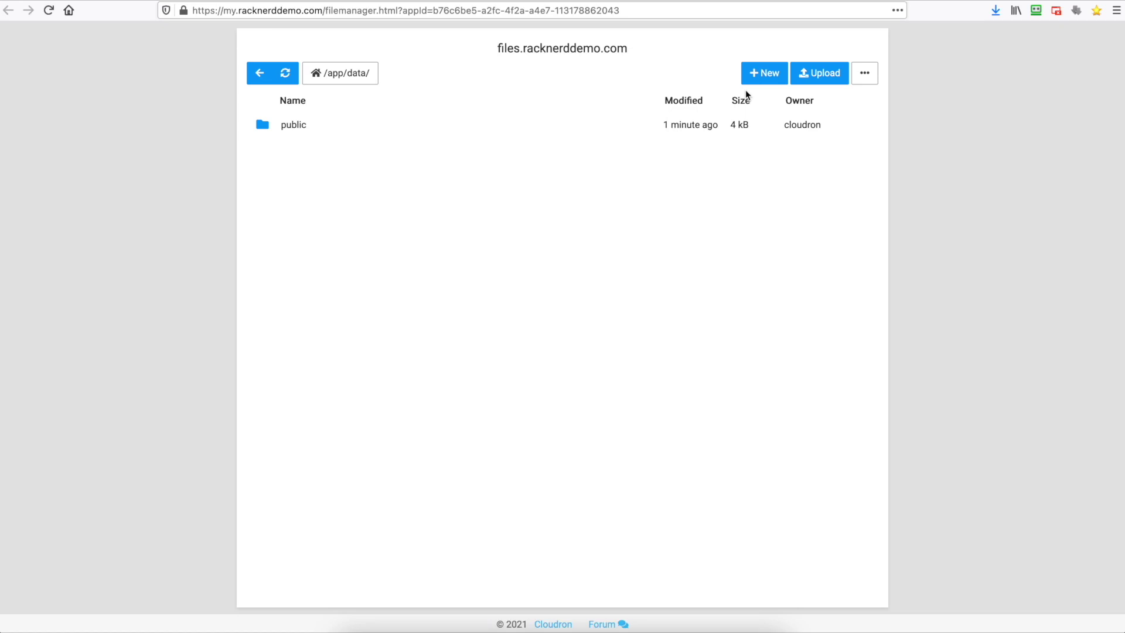
- Open the public folder in Surfer's file manager to confirm it is empty
double_click(322, 129)
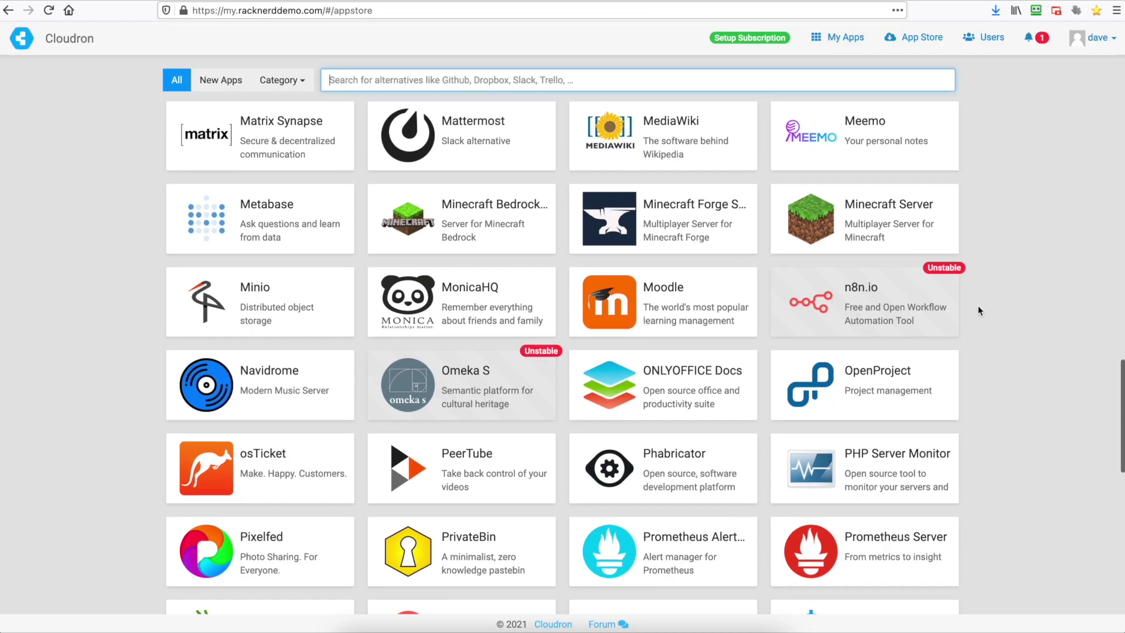
- Install the Minio app from the Web Hosting category at the s3 subdomain
left_click(296, 82)
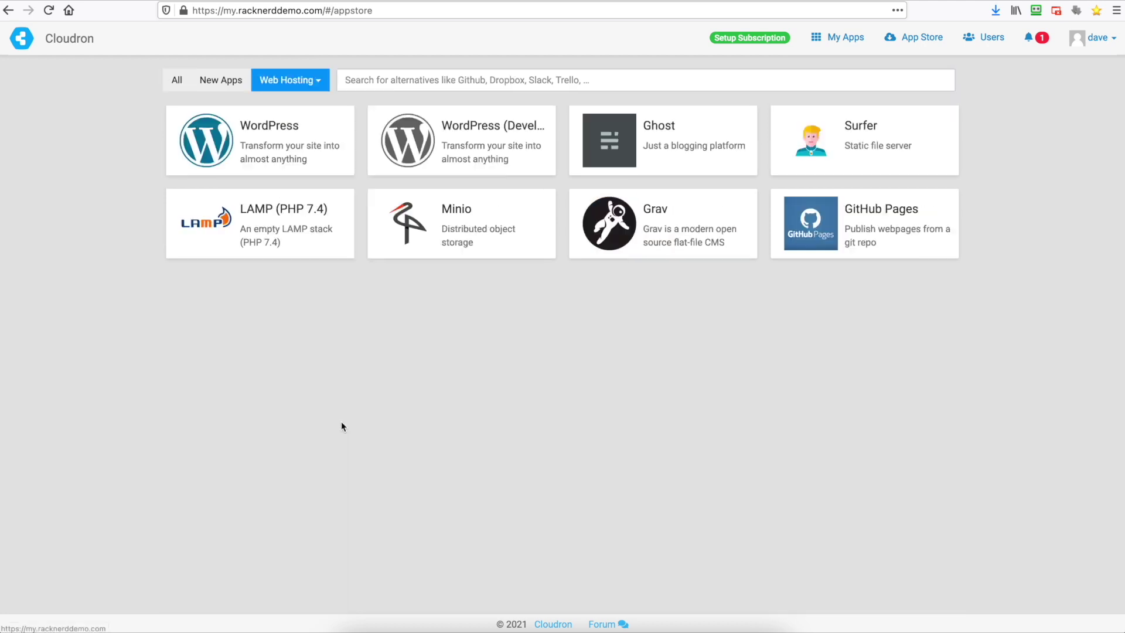
left_click(309, 419)
left_click(491, 243)
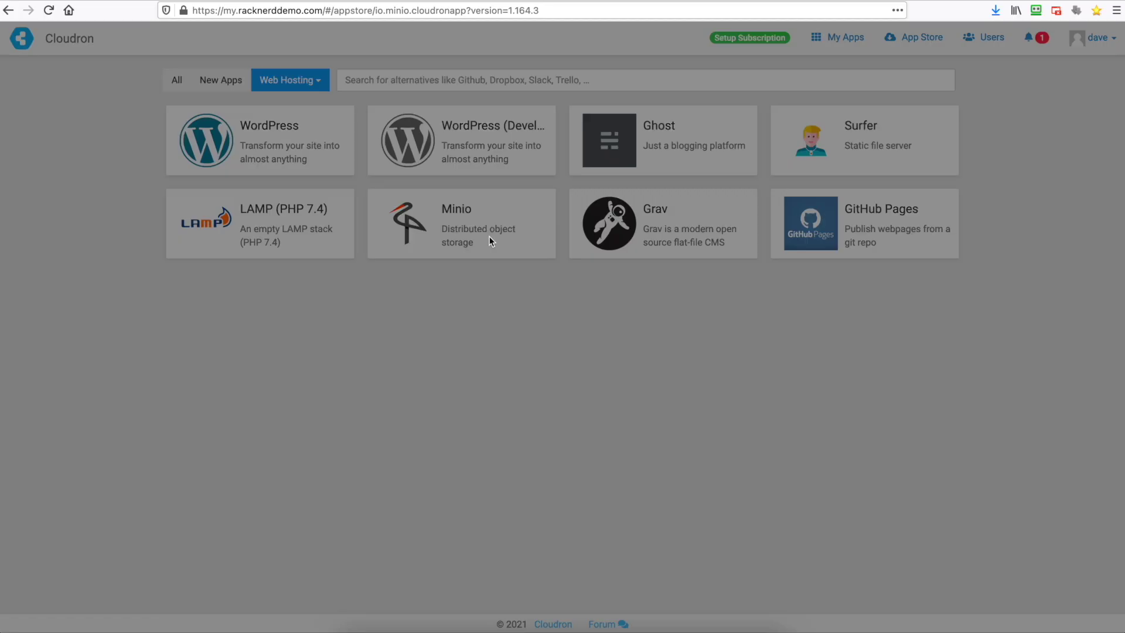
scroll(592, 372, "down", 3)
scroll(592, 372, "down", 4)
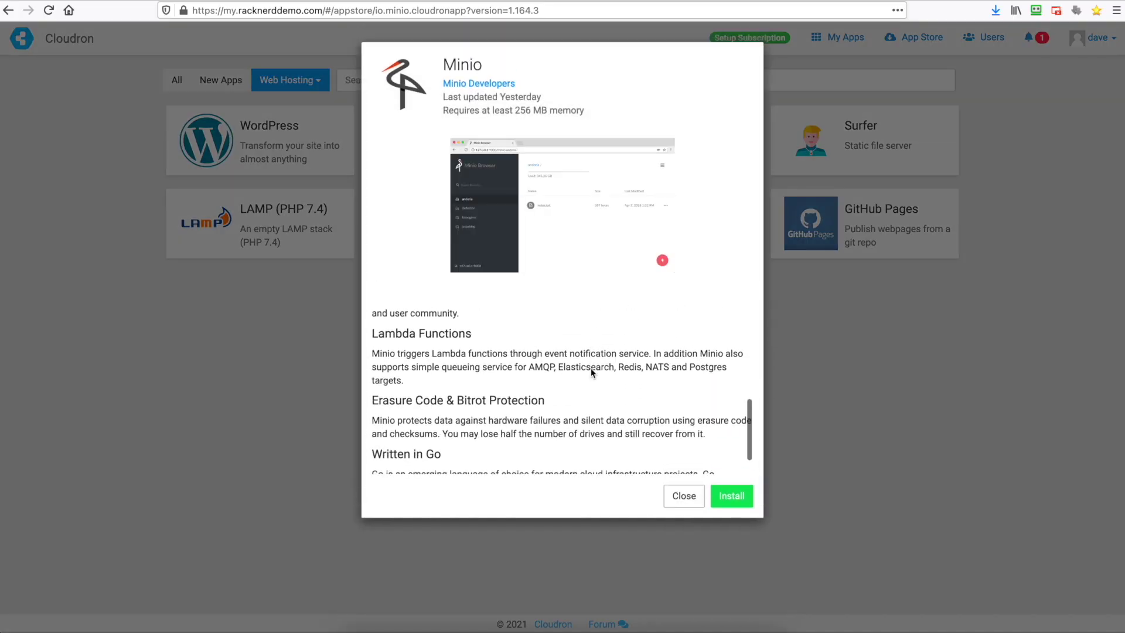
left_click(732, 496)
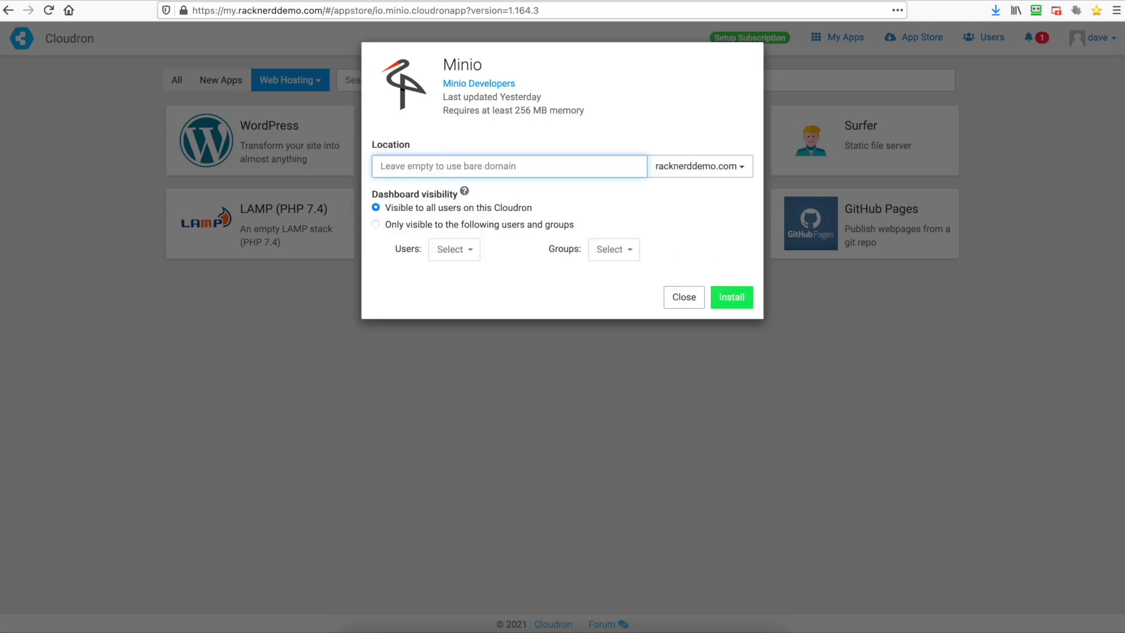
type("s3")
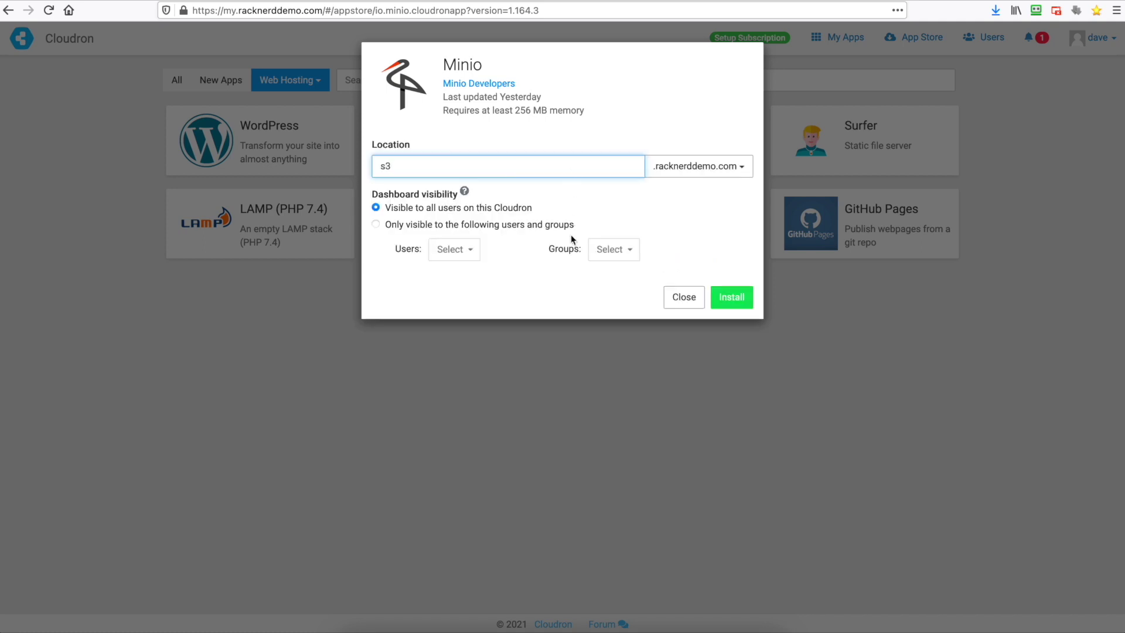
left_click(742, 300)
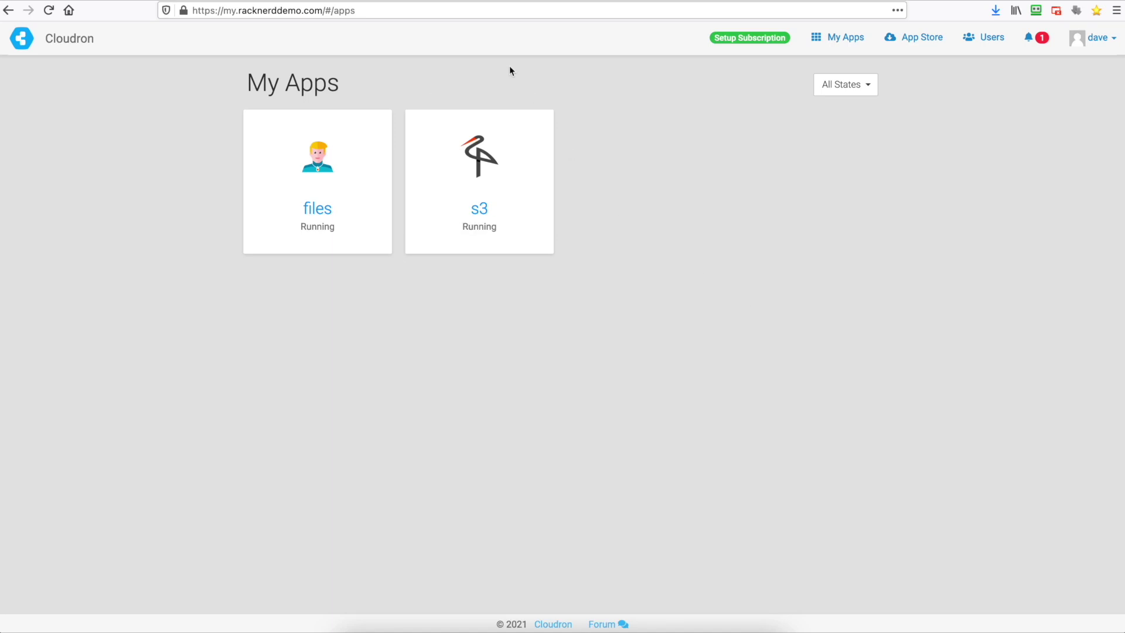
- Open the s3 app's details and acknowledge its first-time usage instructions
left_click(538, 143)
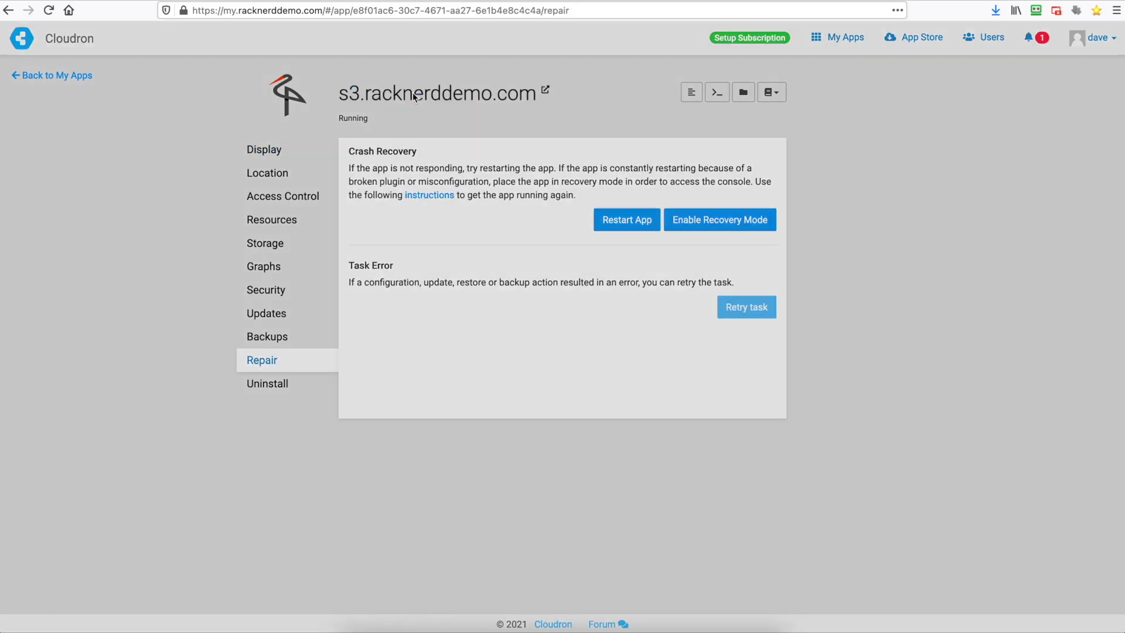
left_click(413, 97)
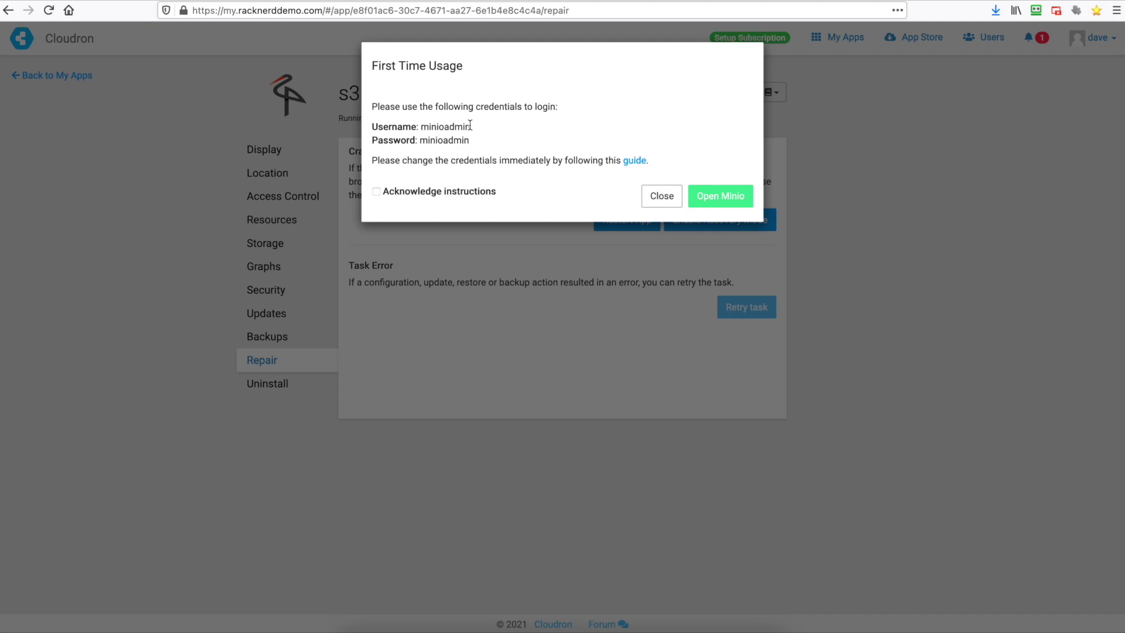
left_click(438, 191)
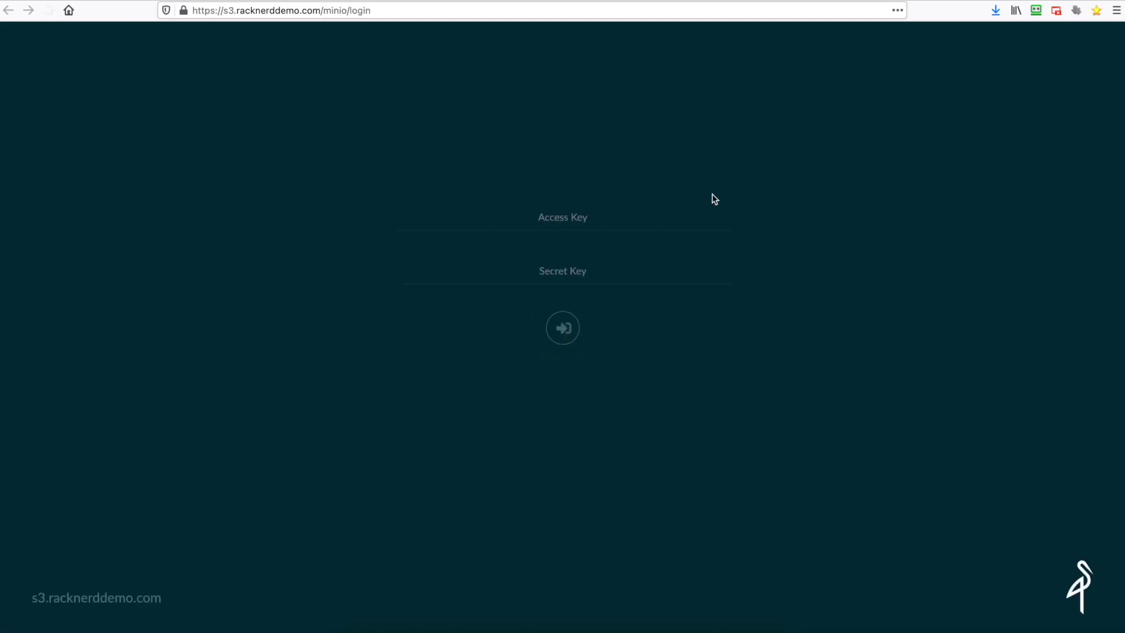
- Log in to MinIO Browser with the pasted default access and secret keys, declining to save the password
left_click(613, 222)
key("ctrl+v")
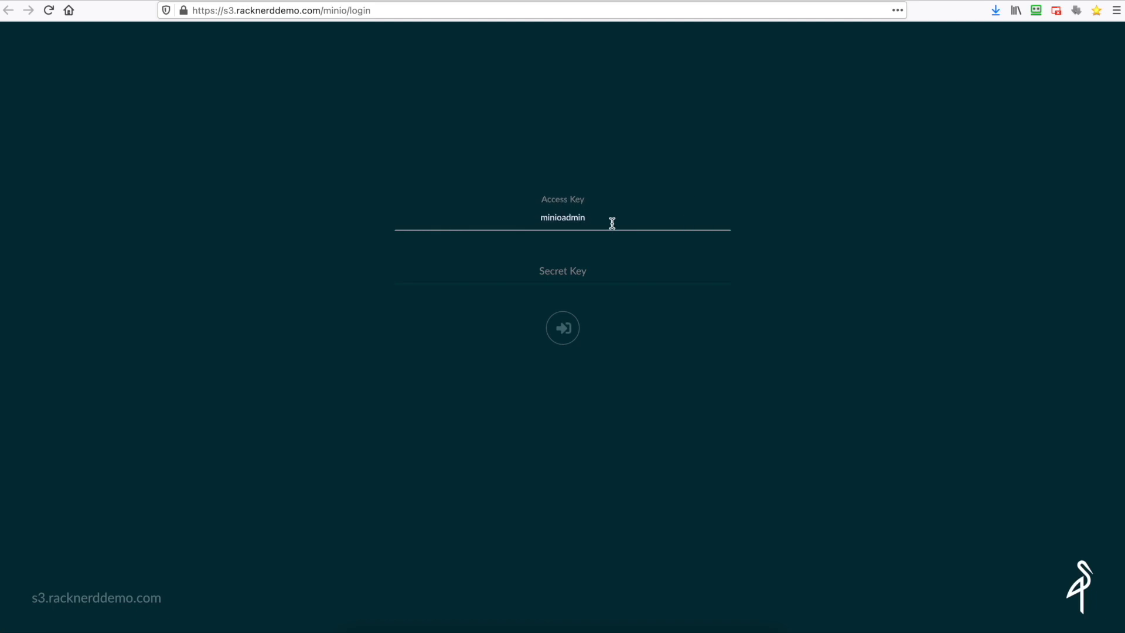
left_click(591, 271)
key("ctrl+v")
left_click(564, 328)
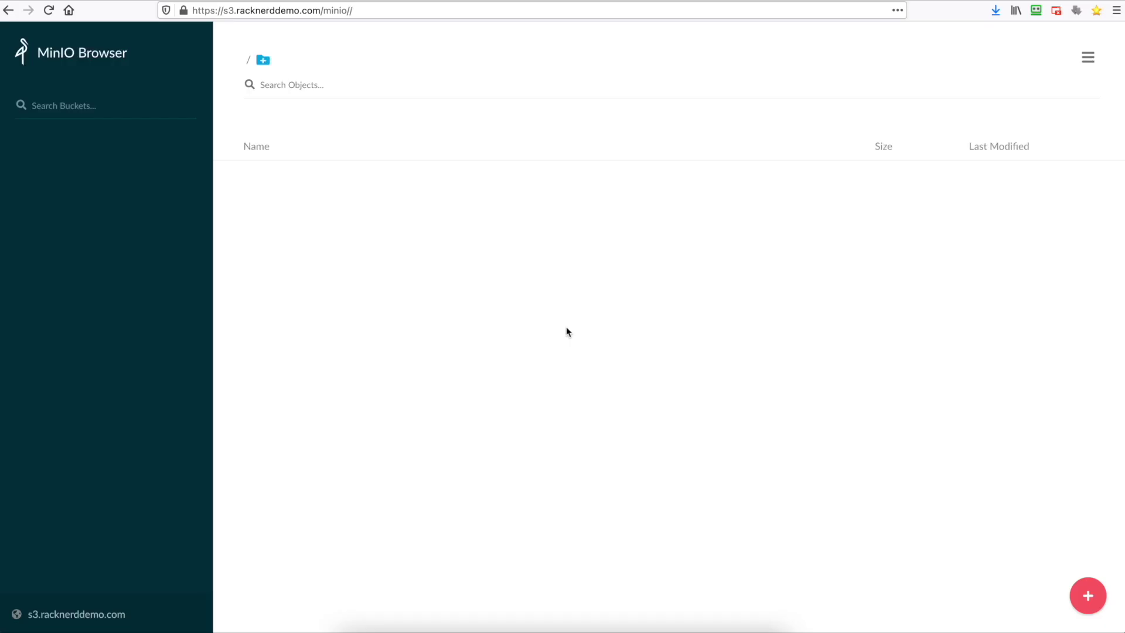
left_click(993, 220)
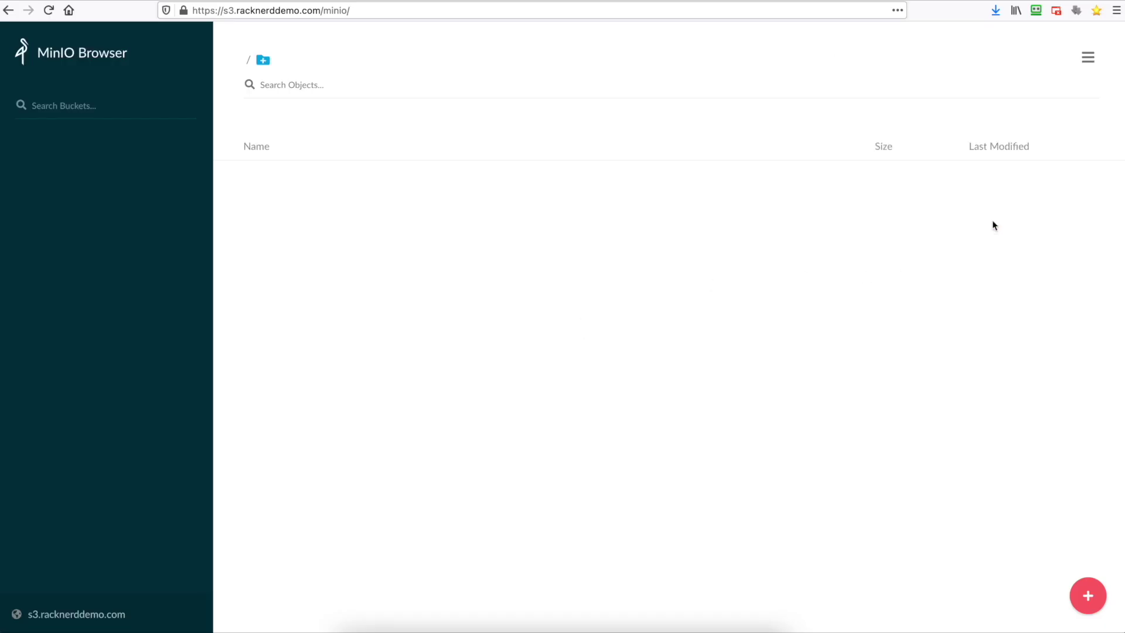